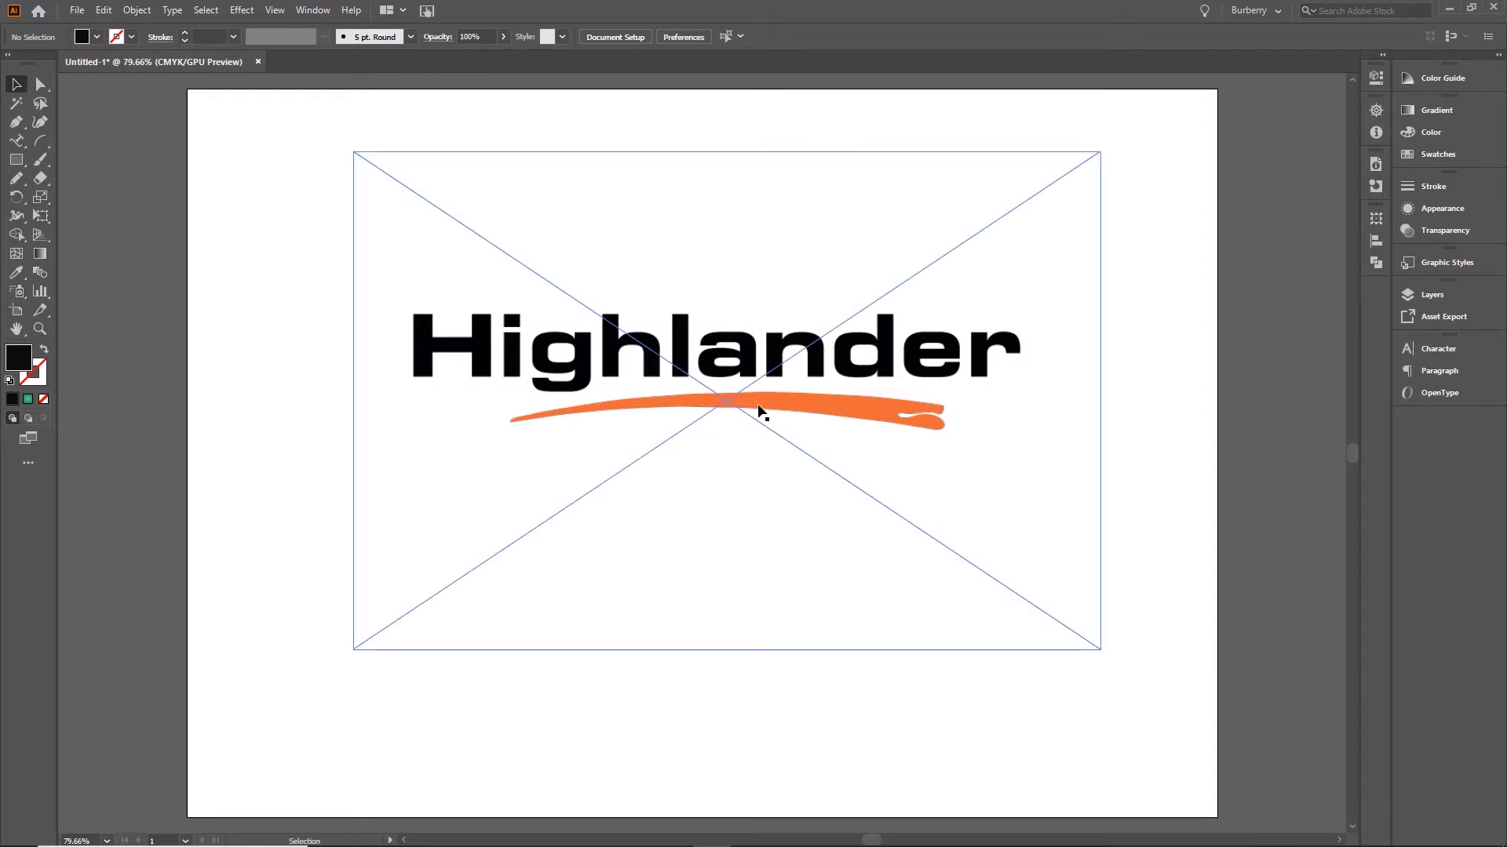
# Examine the edges of the letter "a" up close and select the placed Highlander logo image
pyautogui.click(41, 330)
pyautogui.moveTo(690, 325); pyautogui.dragTo(753, 363)
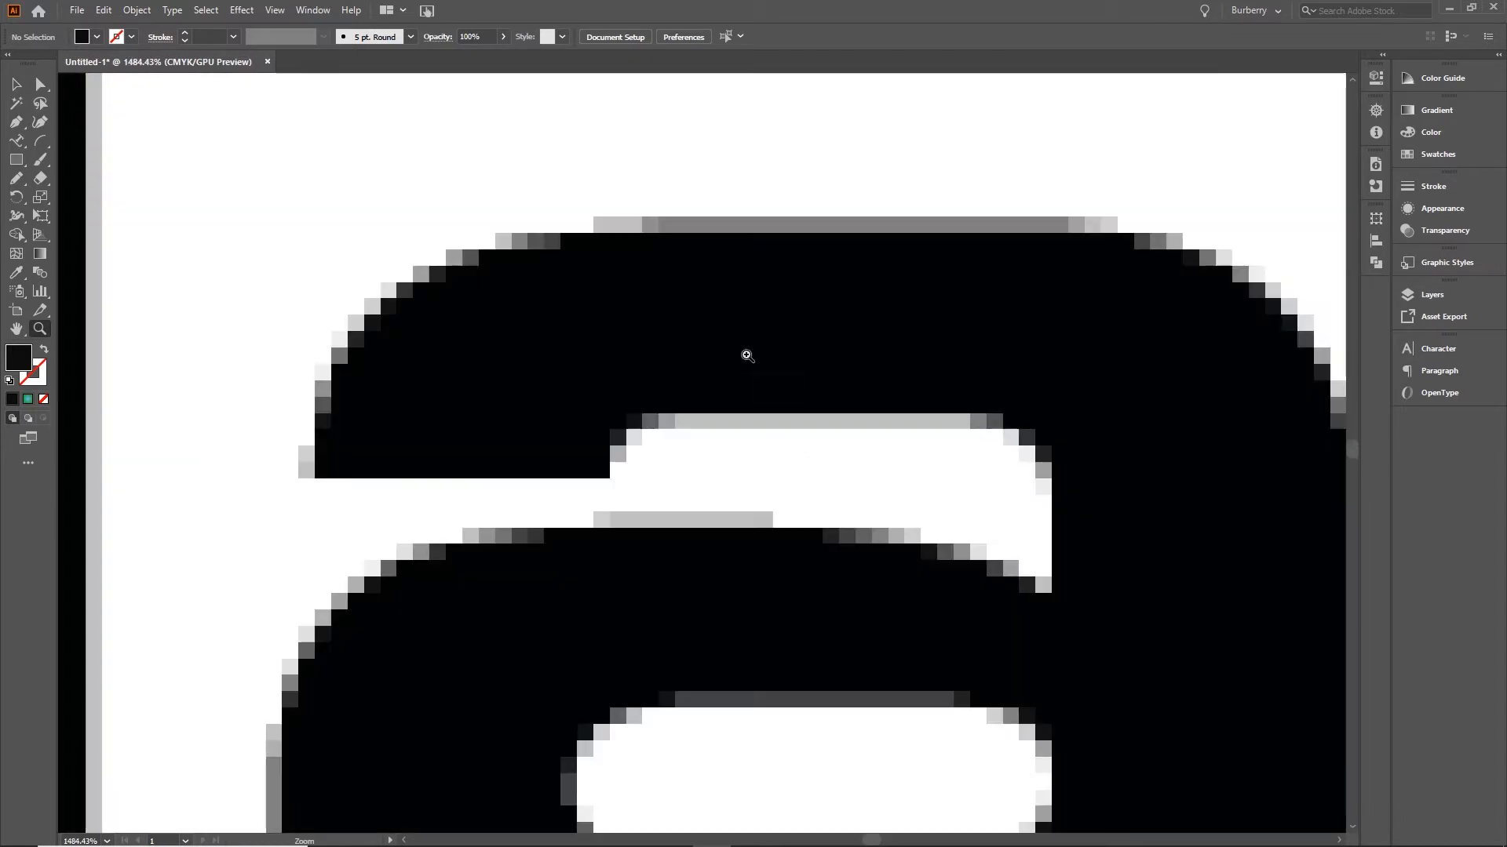
pyautogui.doubleClick(16, 329)
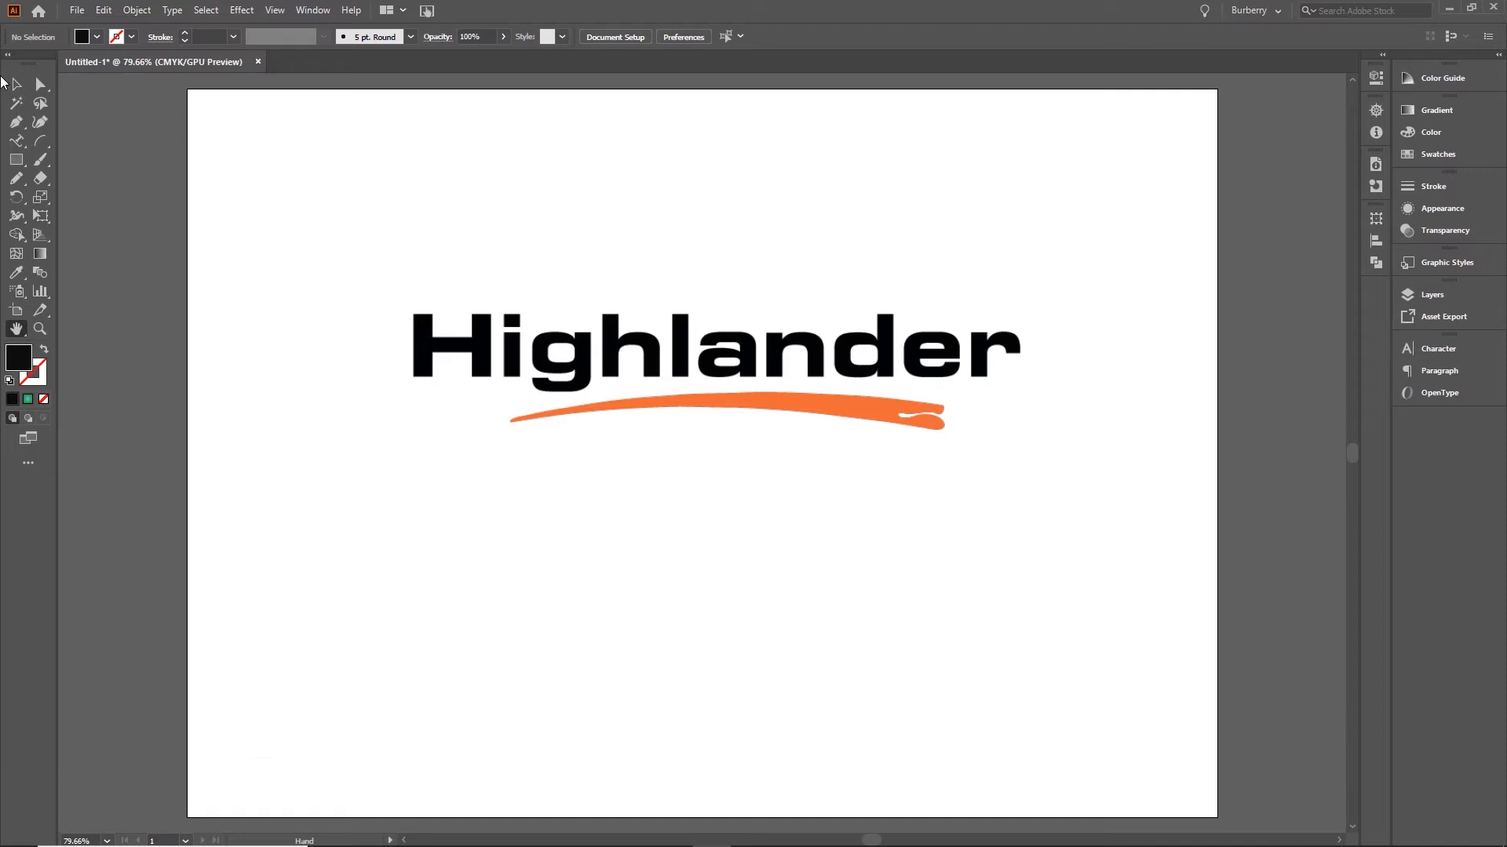
pyautogui.click(16, 84)
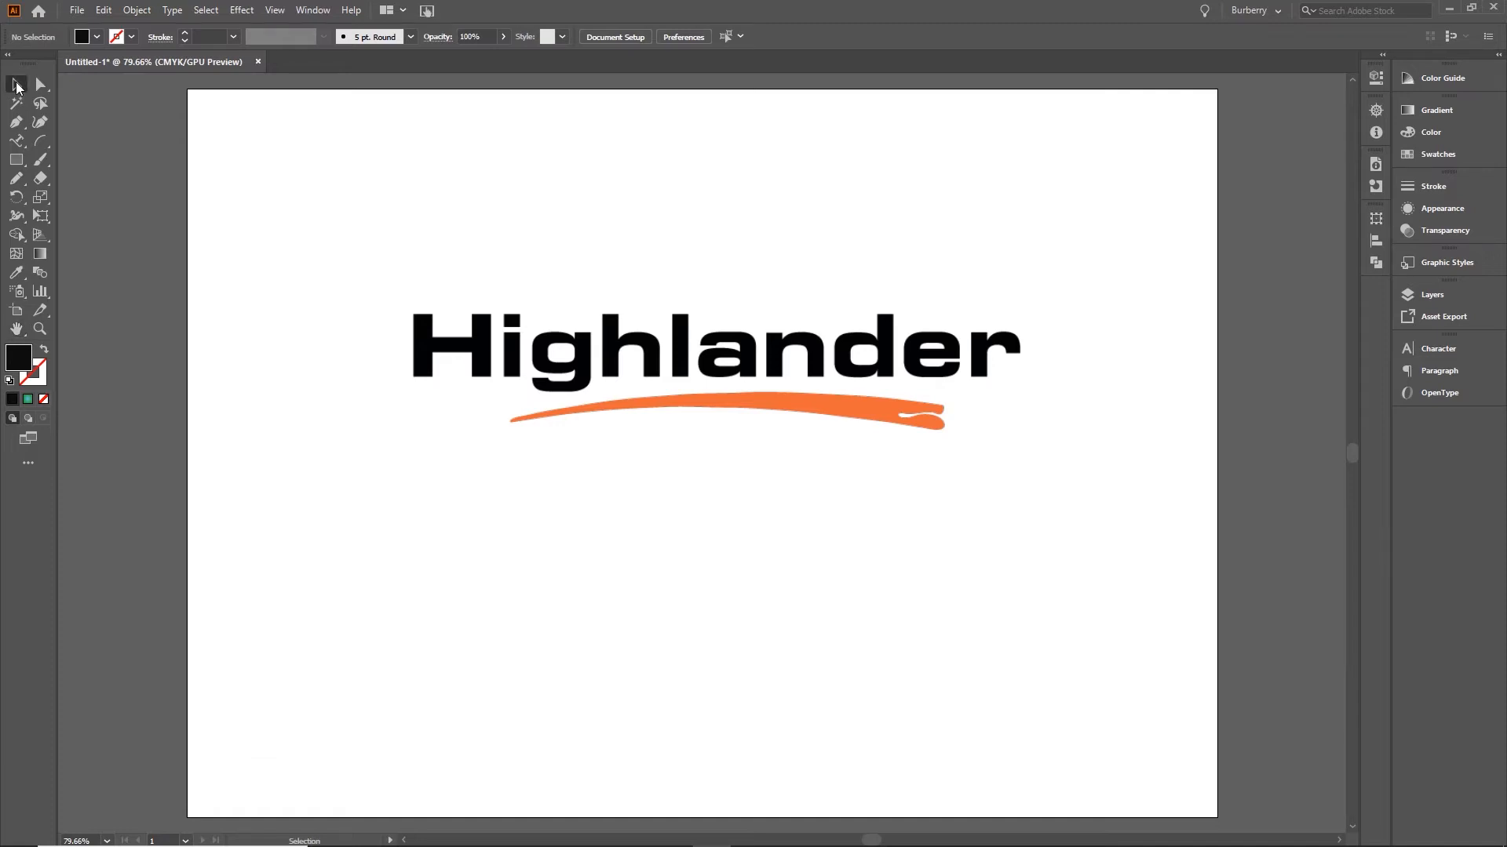
pyautogui.click(684, 355)
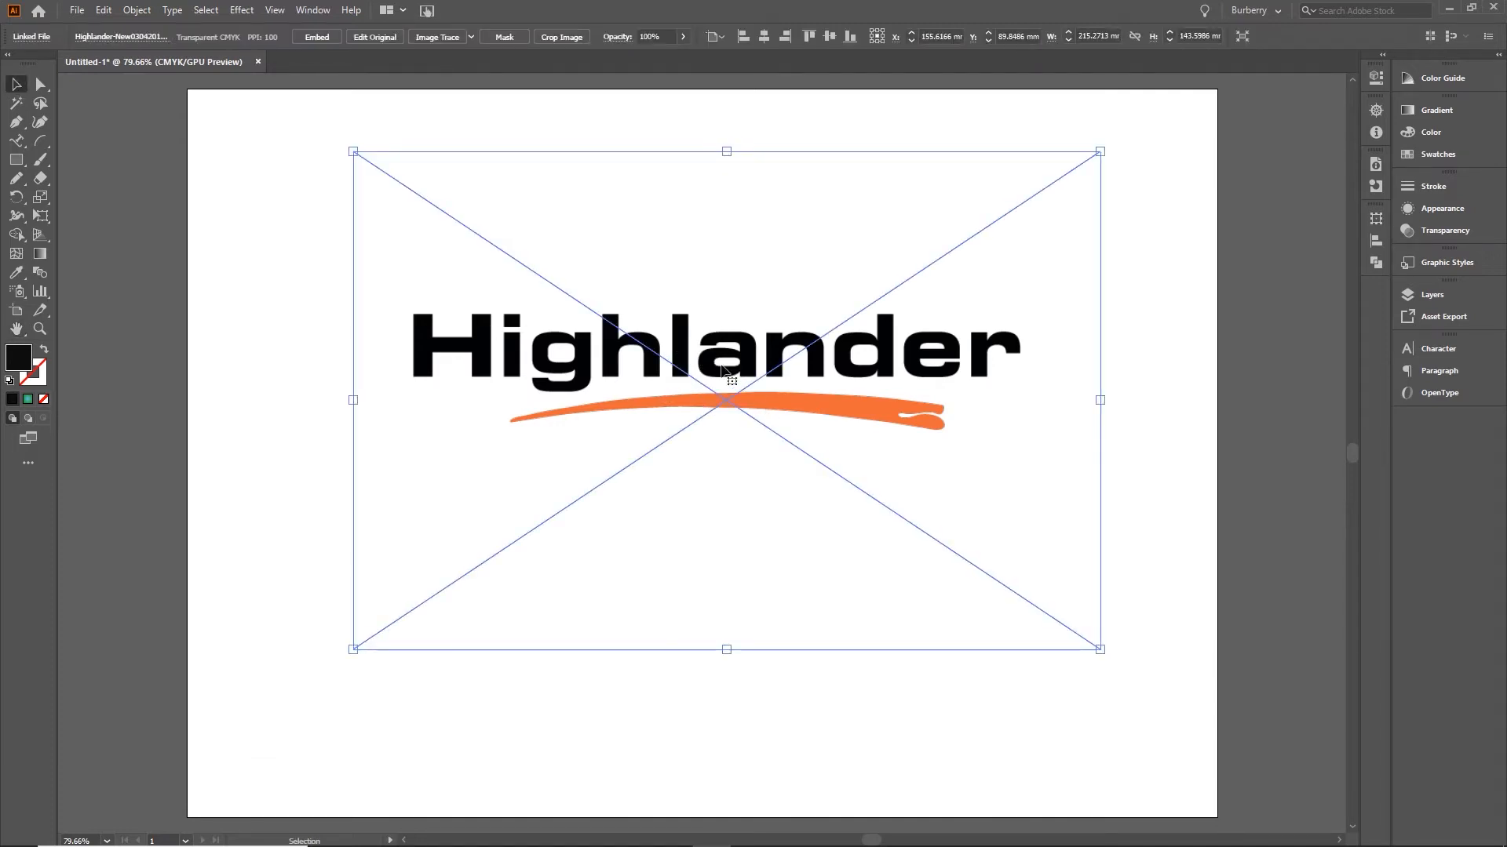
pyautogui.click(77, 10)
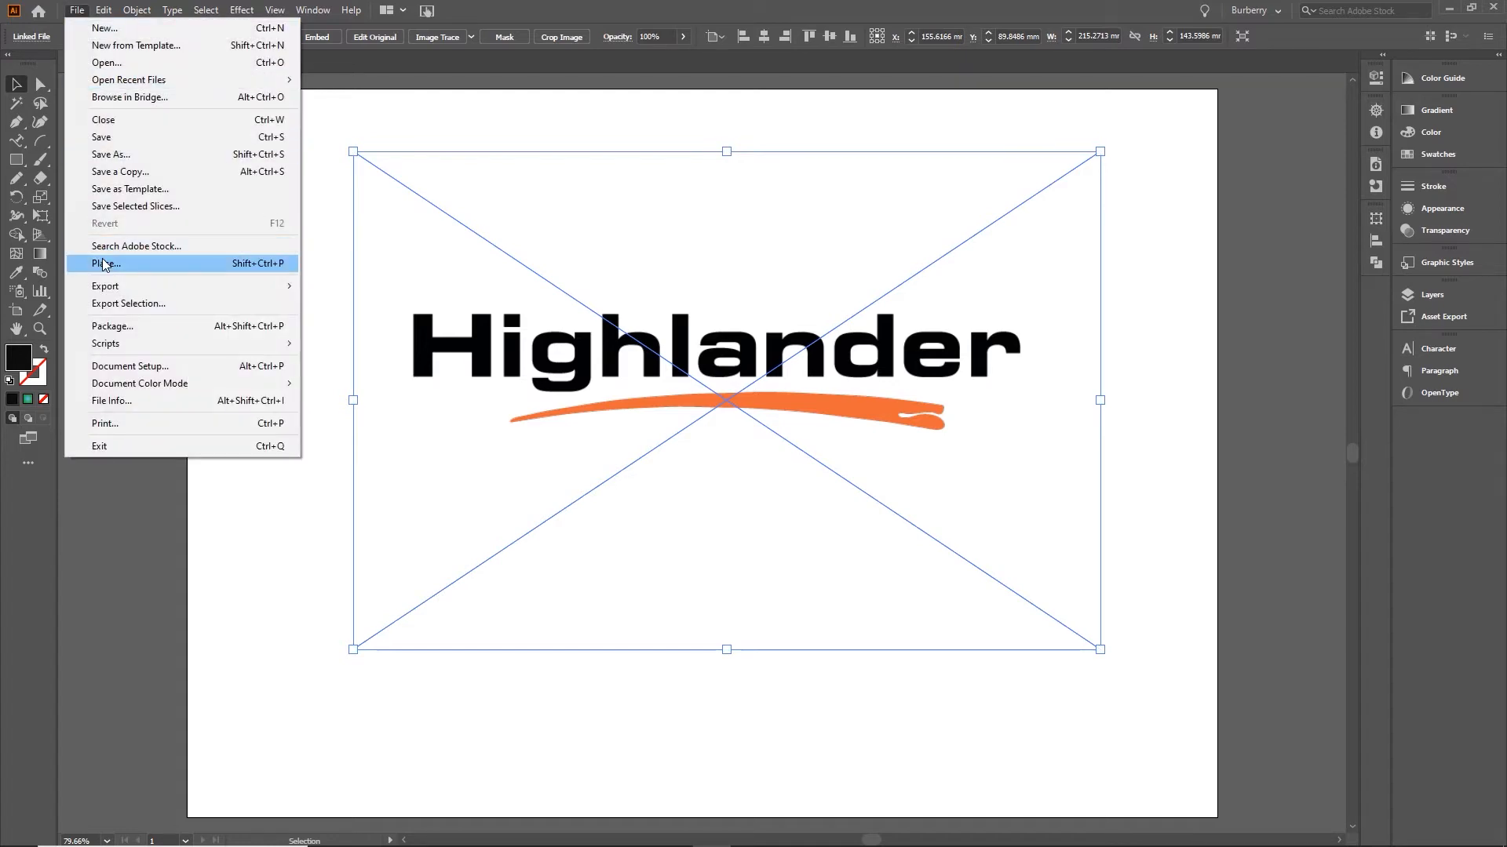
pyautogui.click(758, 390)
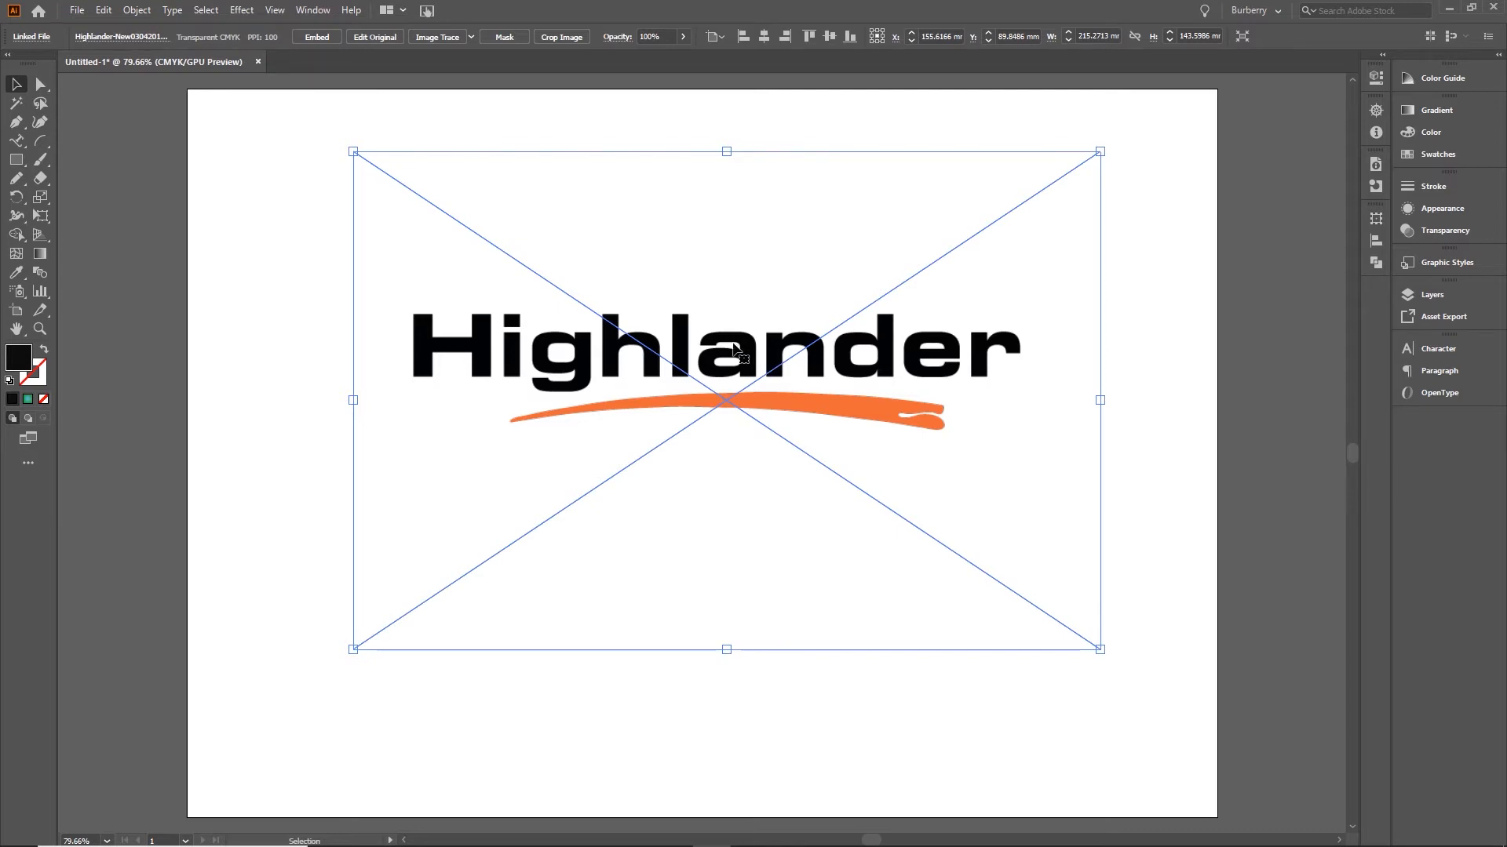
pyautogui.click(471, 36)
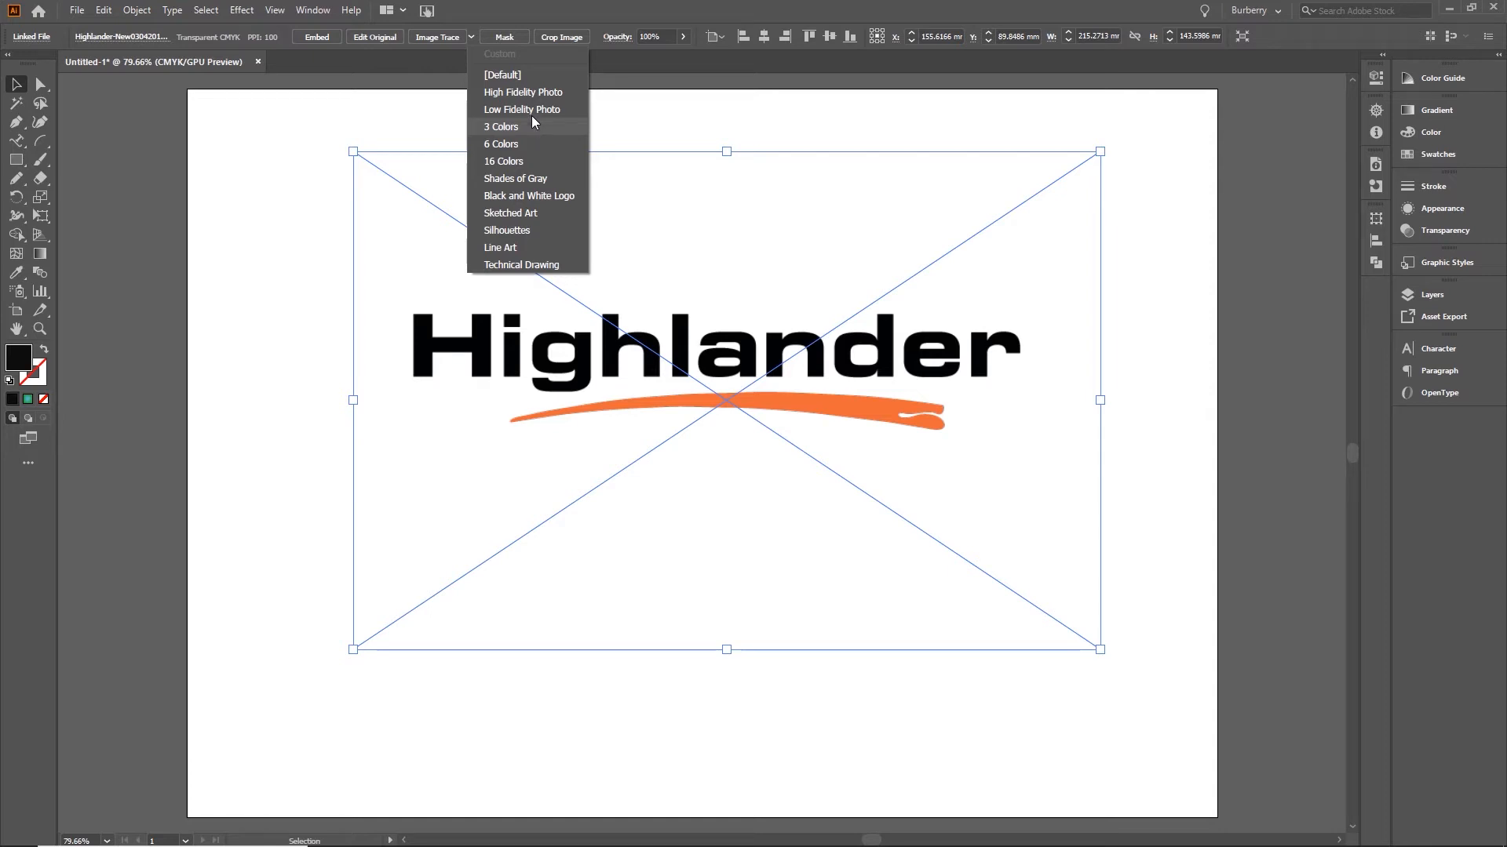
pyautogui.click(313, 12)
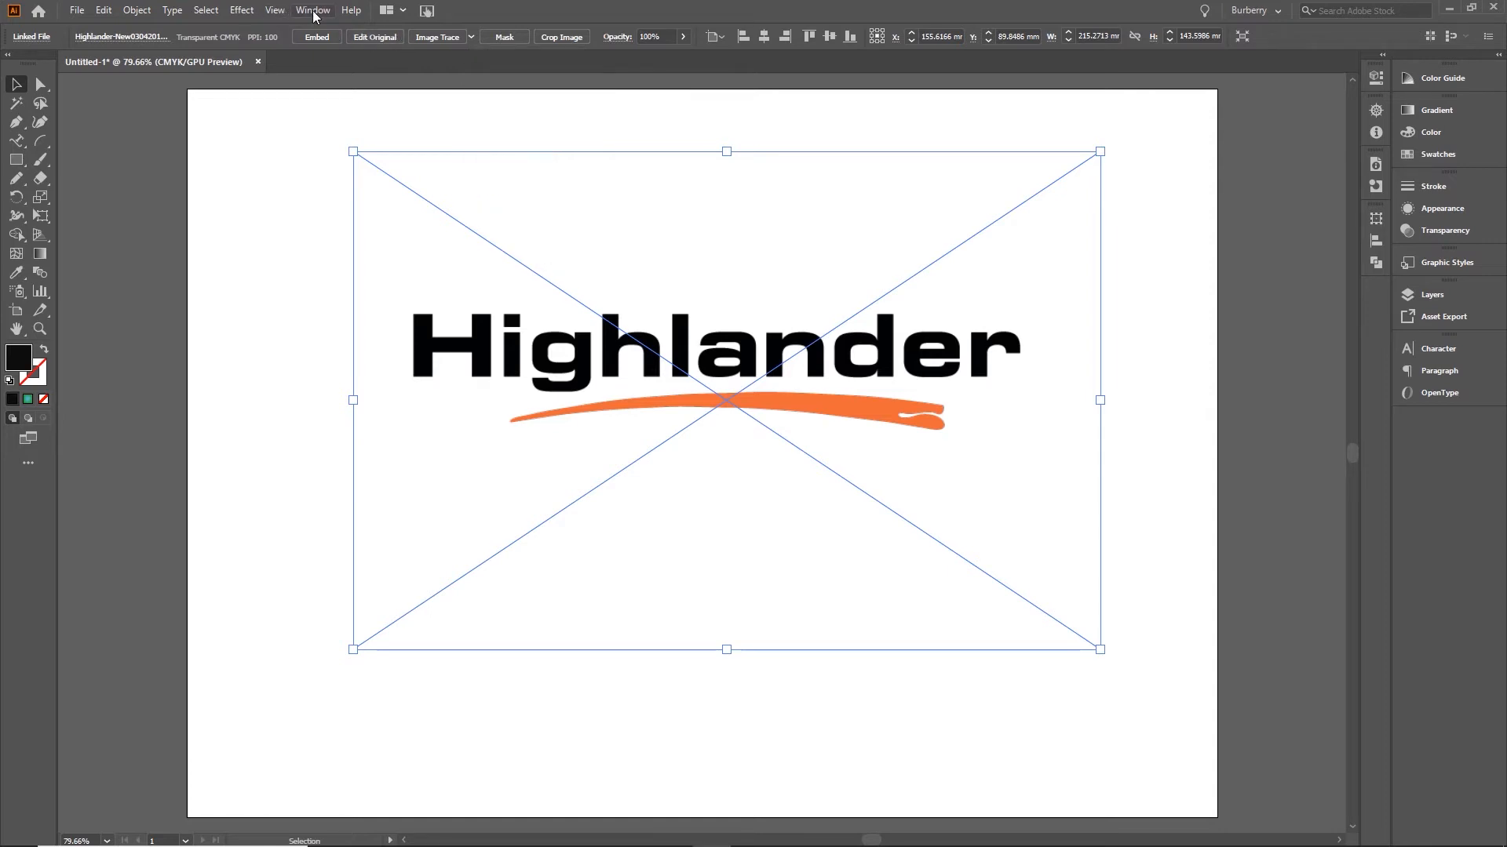
pyautogui.click(314, 12)
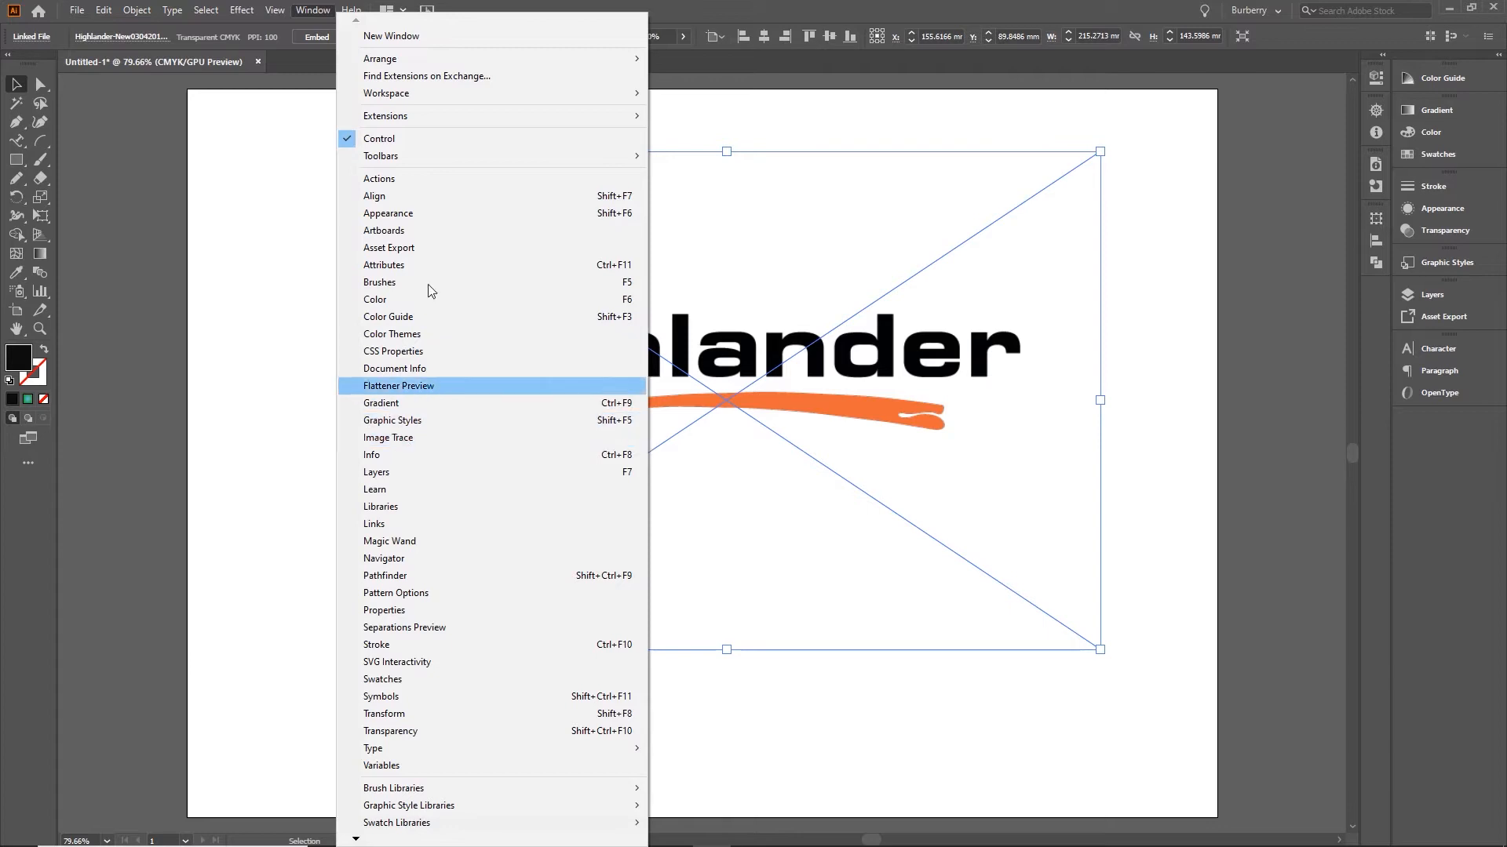
pyautogui.click(303, 12)
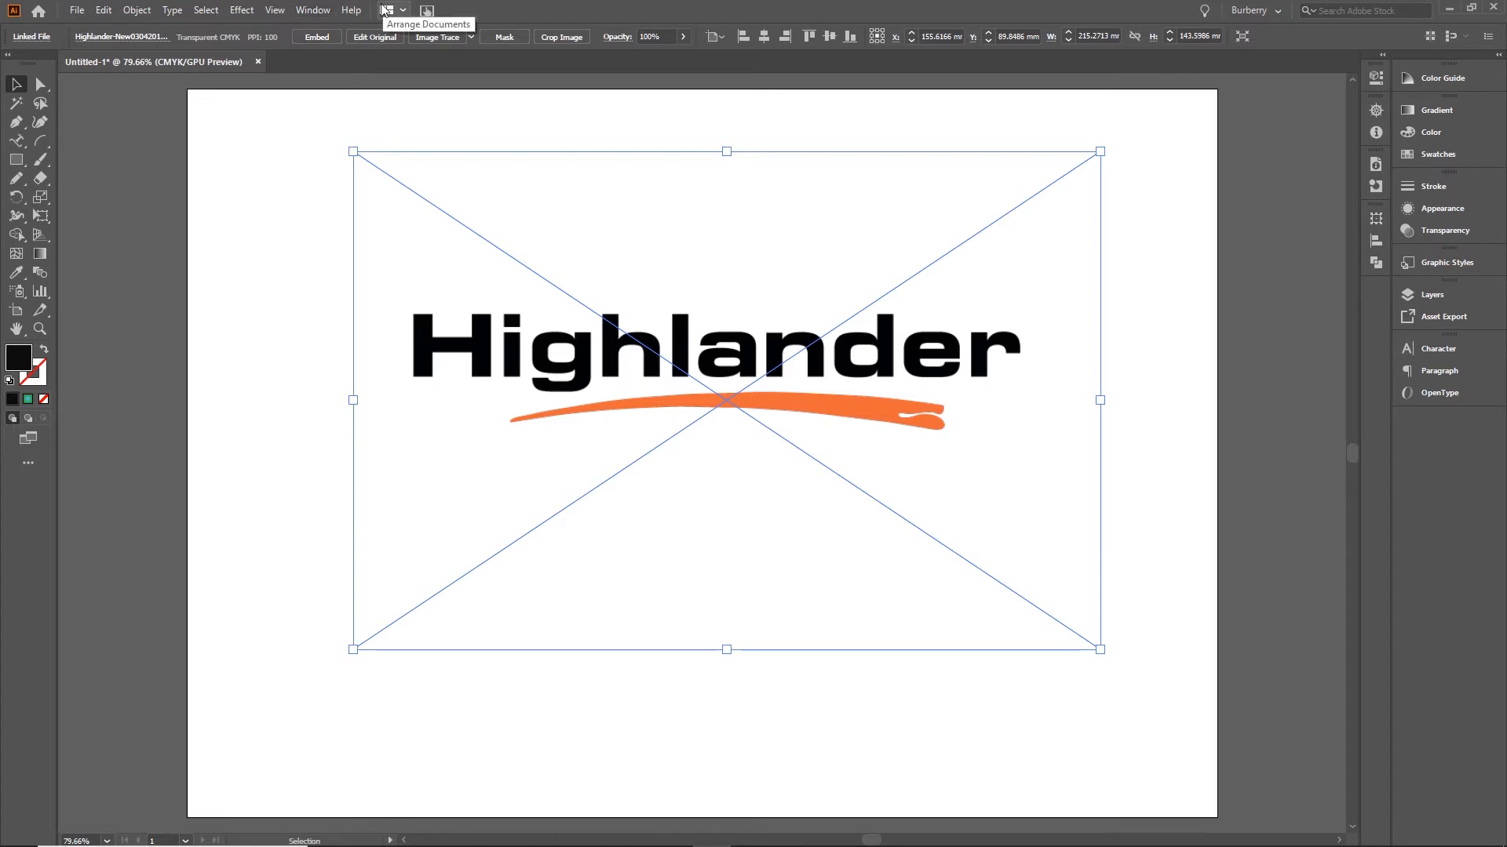
# Trace the selected logo image with the 3 Colors preset and expand the result into vector paths
pyautogui.click(473, 36)
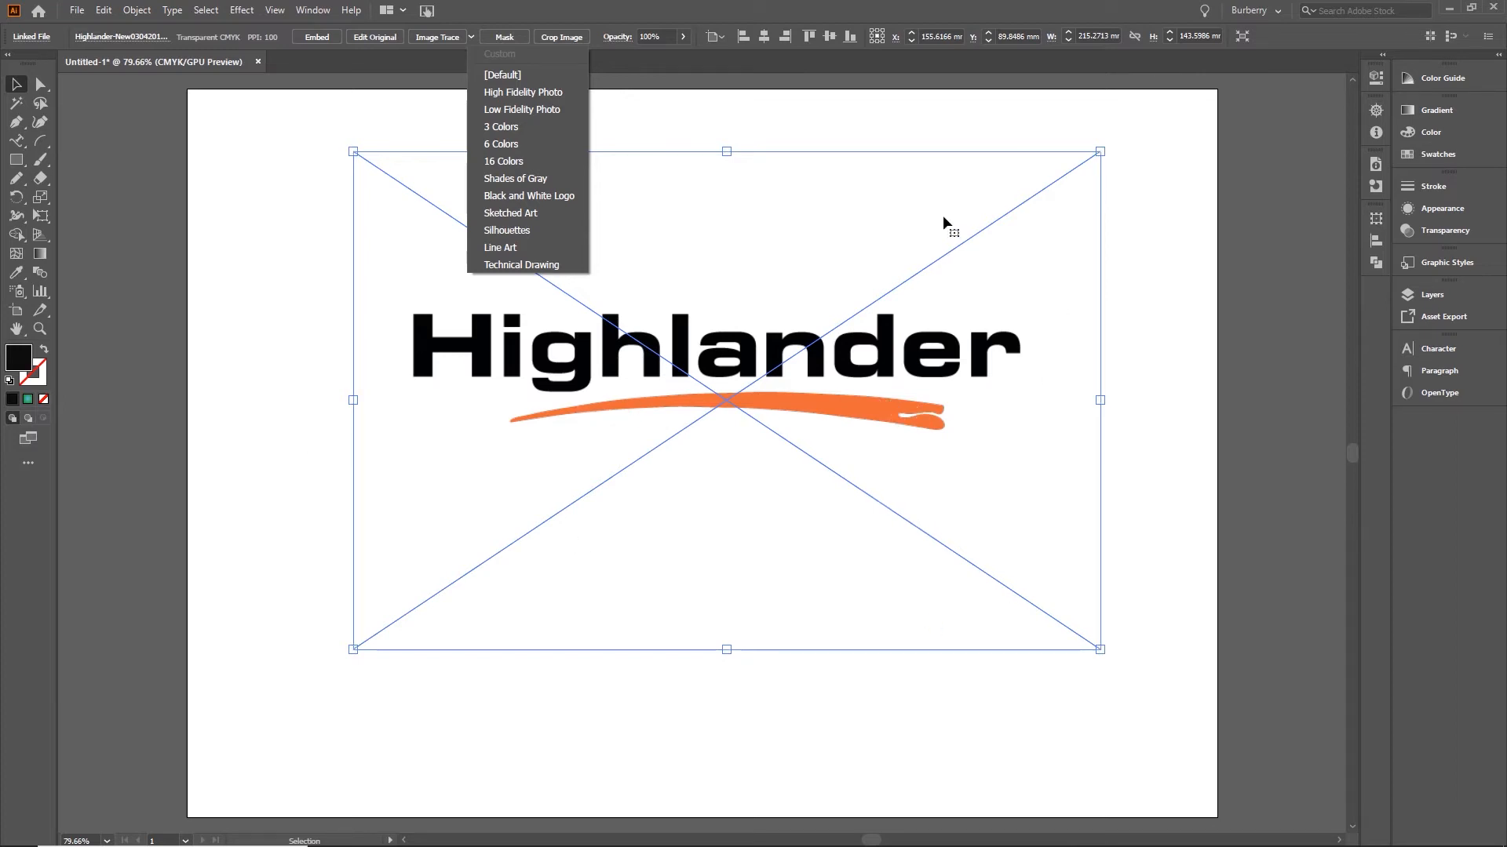
pyautogui.click(519, 126)
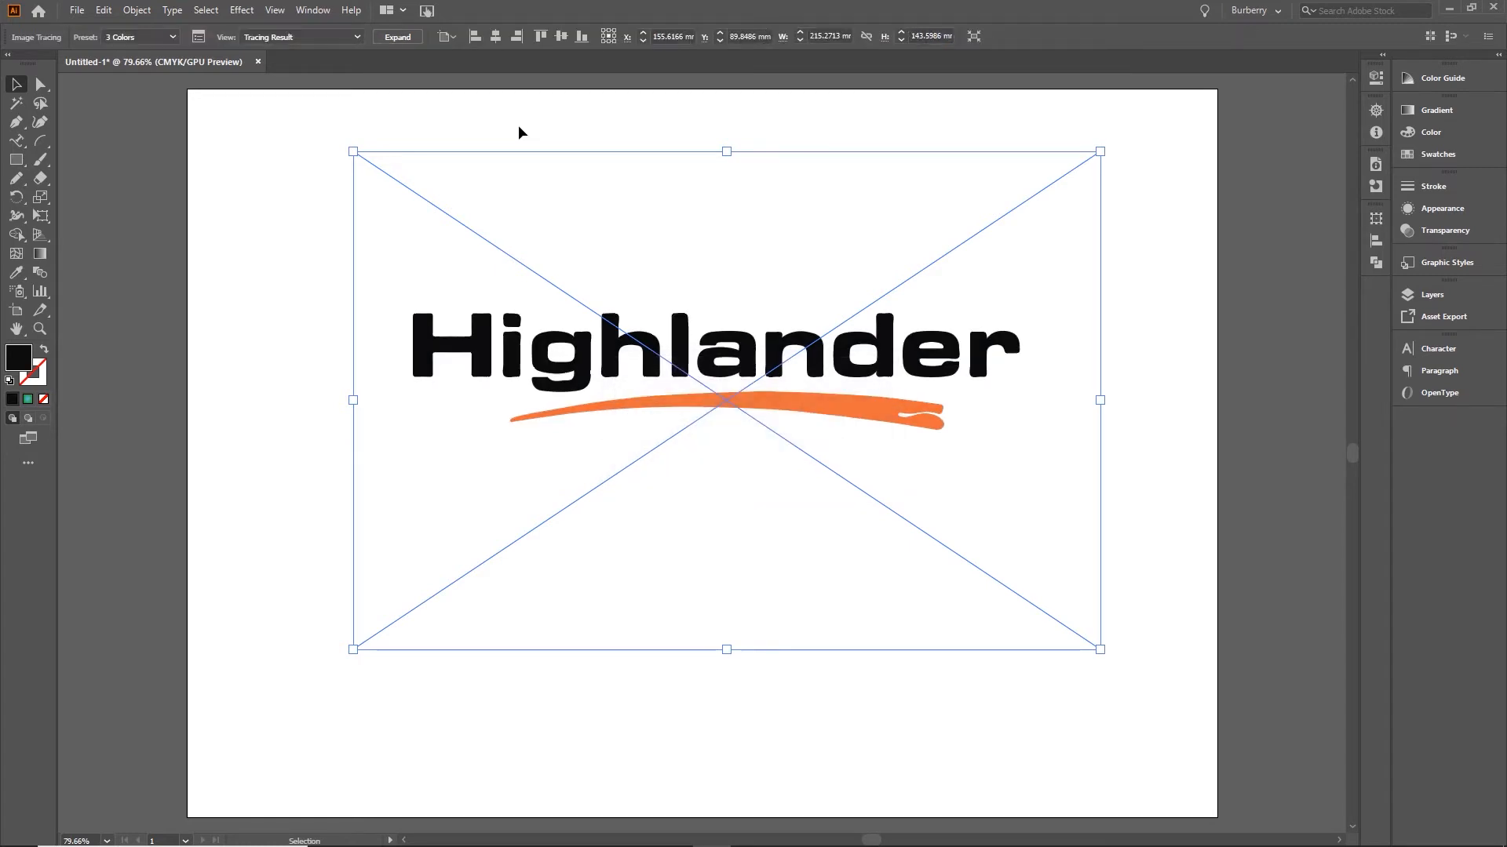
pyautogui.click(397, 37)
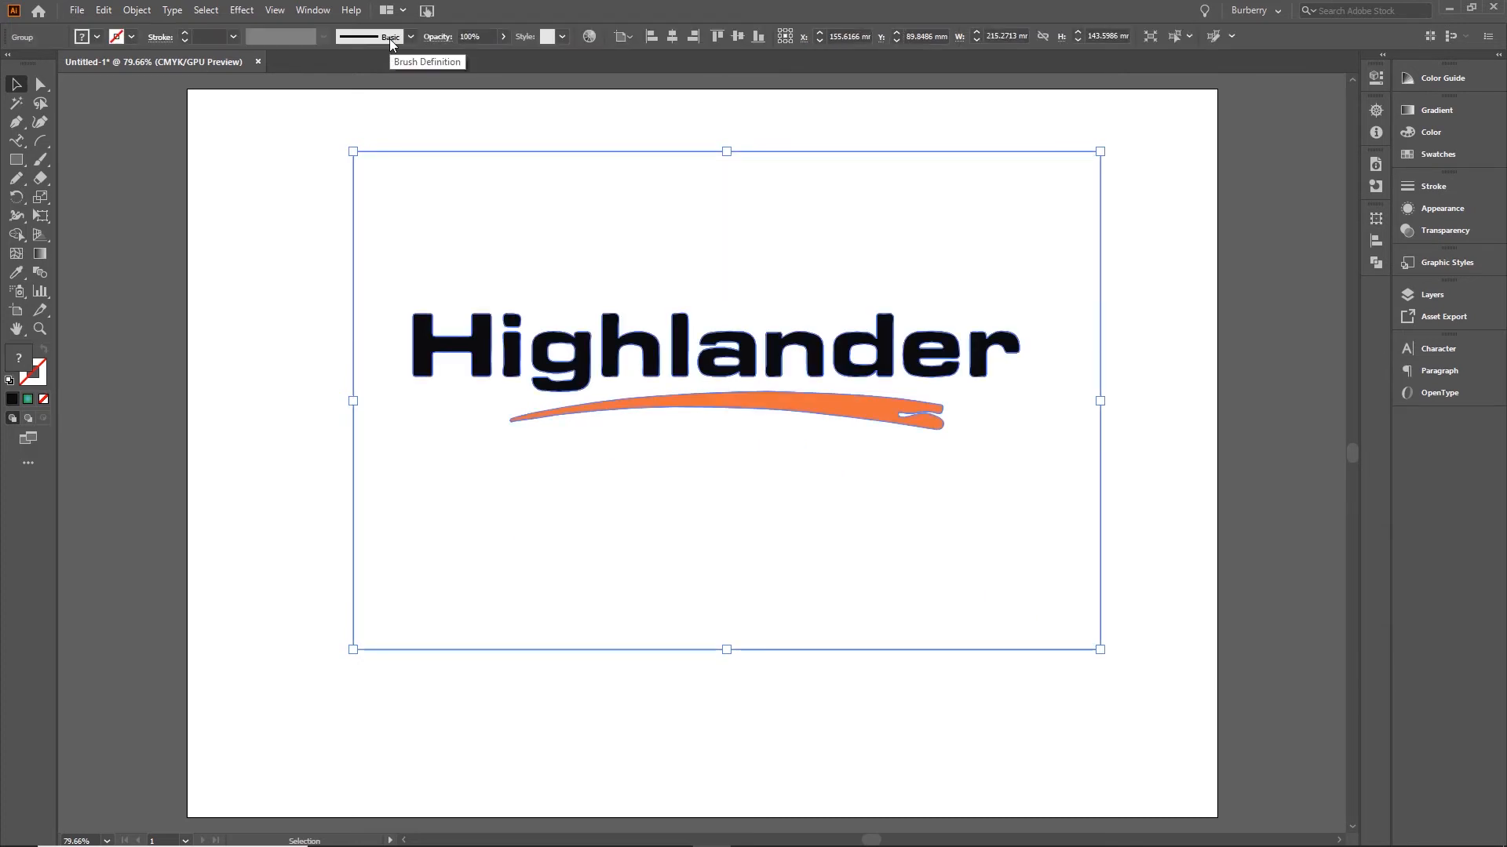
# Ungroup the expanded logo artwork and delete the white background shape behind the lettering
pyautogui.rightClick(611, 322)
pyautogui.click(703, 460)
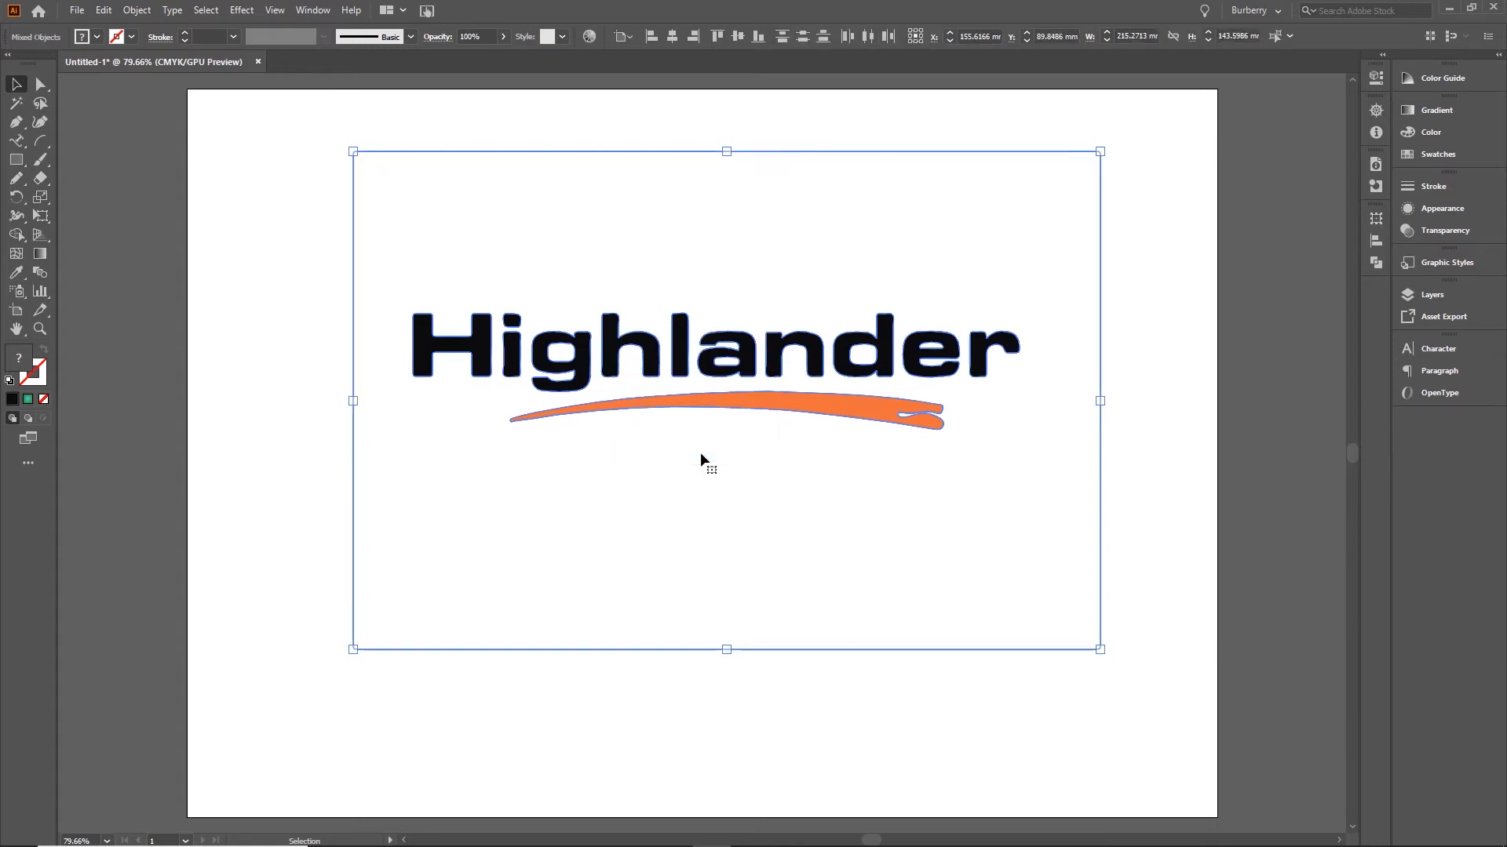
pyautogui.click(209, 235)
pyautogui.click(578, 212)
pyautogui.press('Delete')
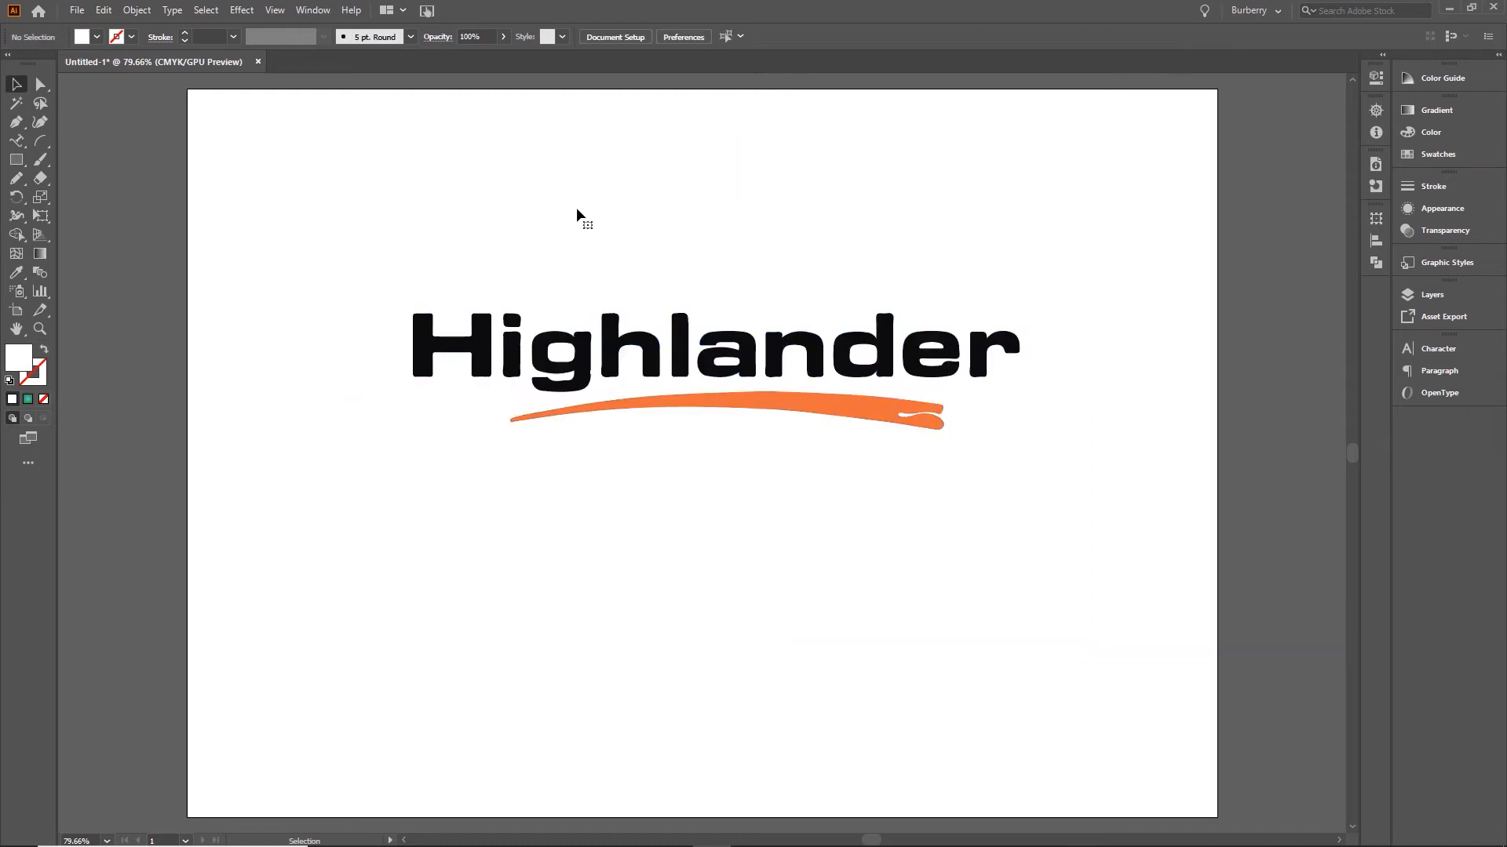
# Draw a rectangle about 232 by 104 mm over the whole logo and fill it with green
pyautogui.click(16, 160)
pyautogui.moveTo(312, 211); pyautogui.dragTo(1119, 569)
pyautogui.click(96, 37)
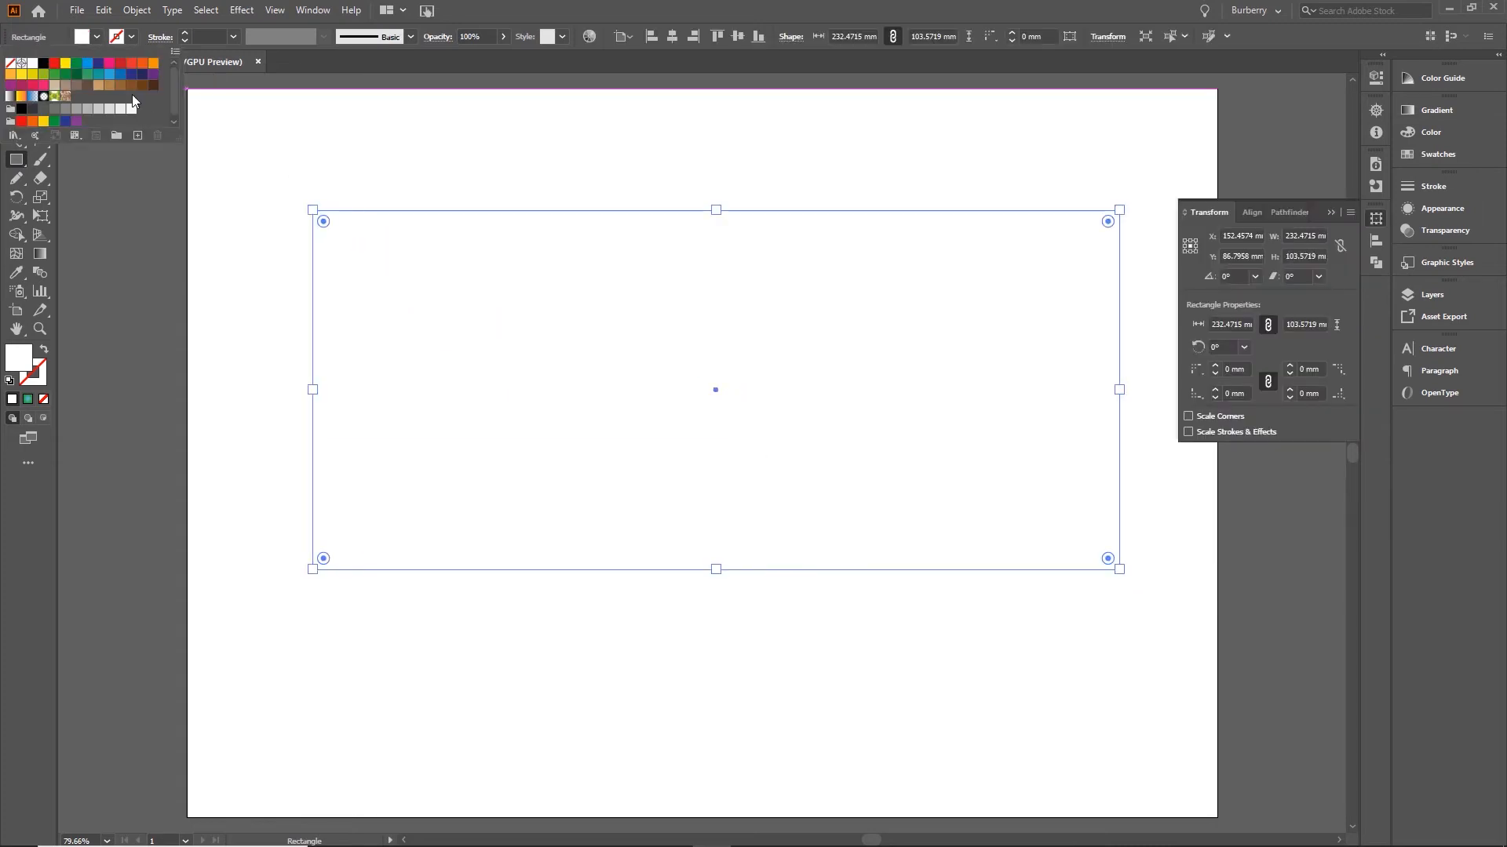
pyautogui.click(131, 64)
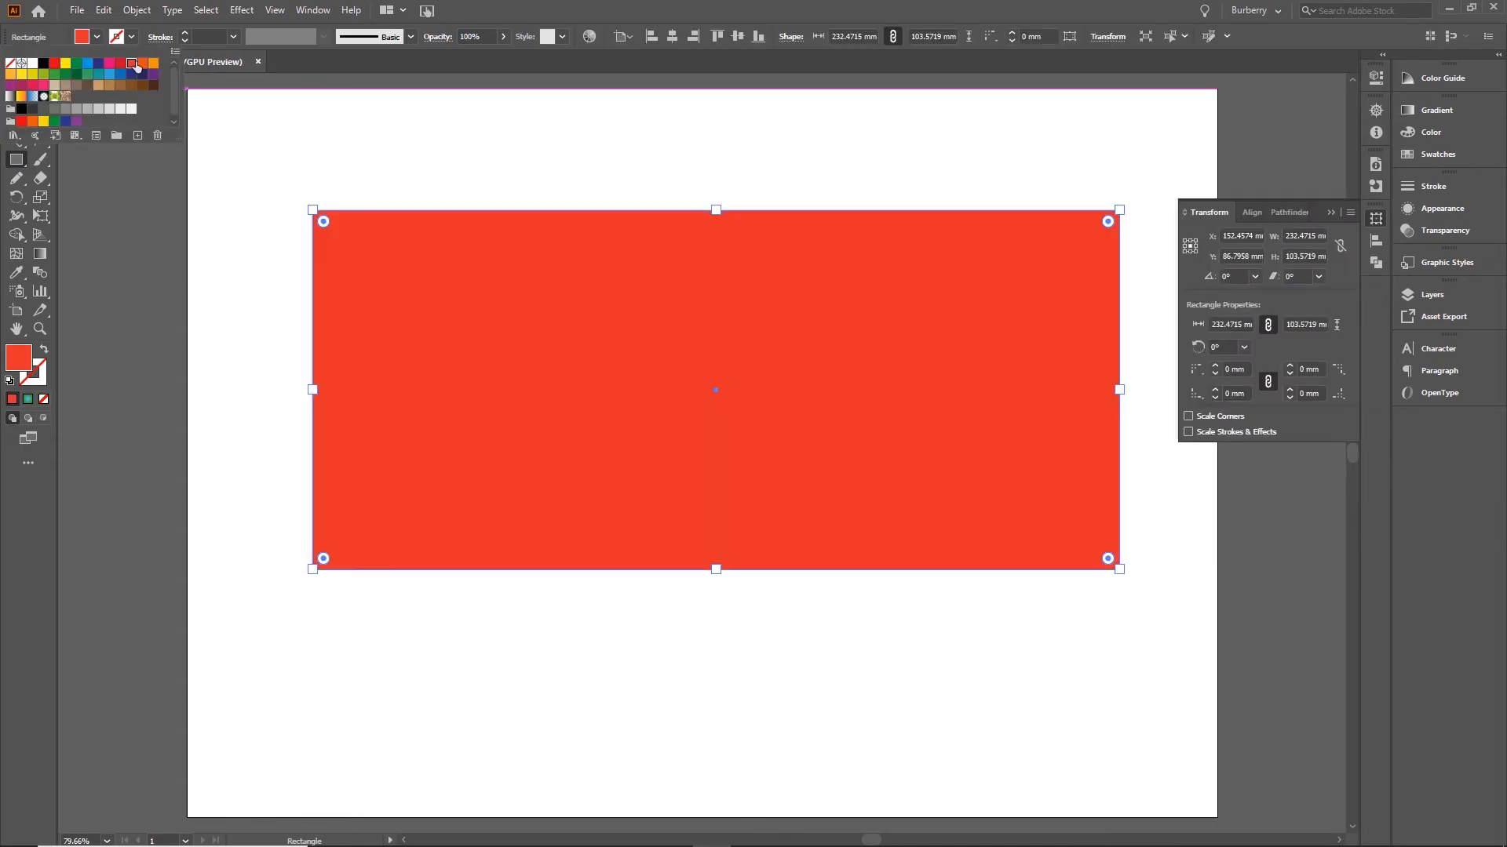
pyautogui.click(76, 63)
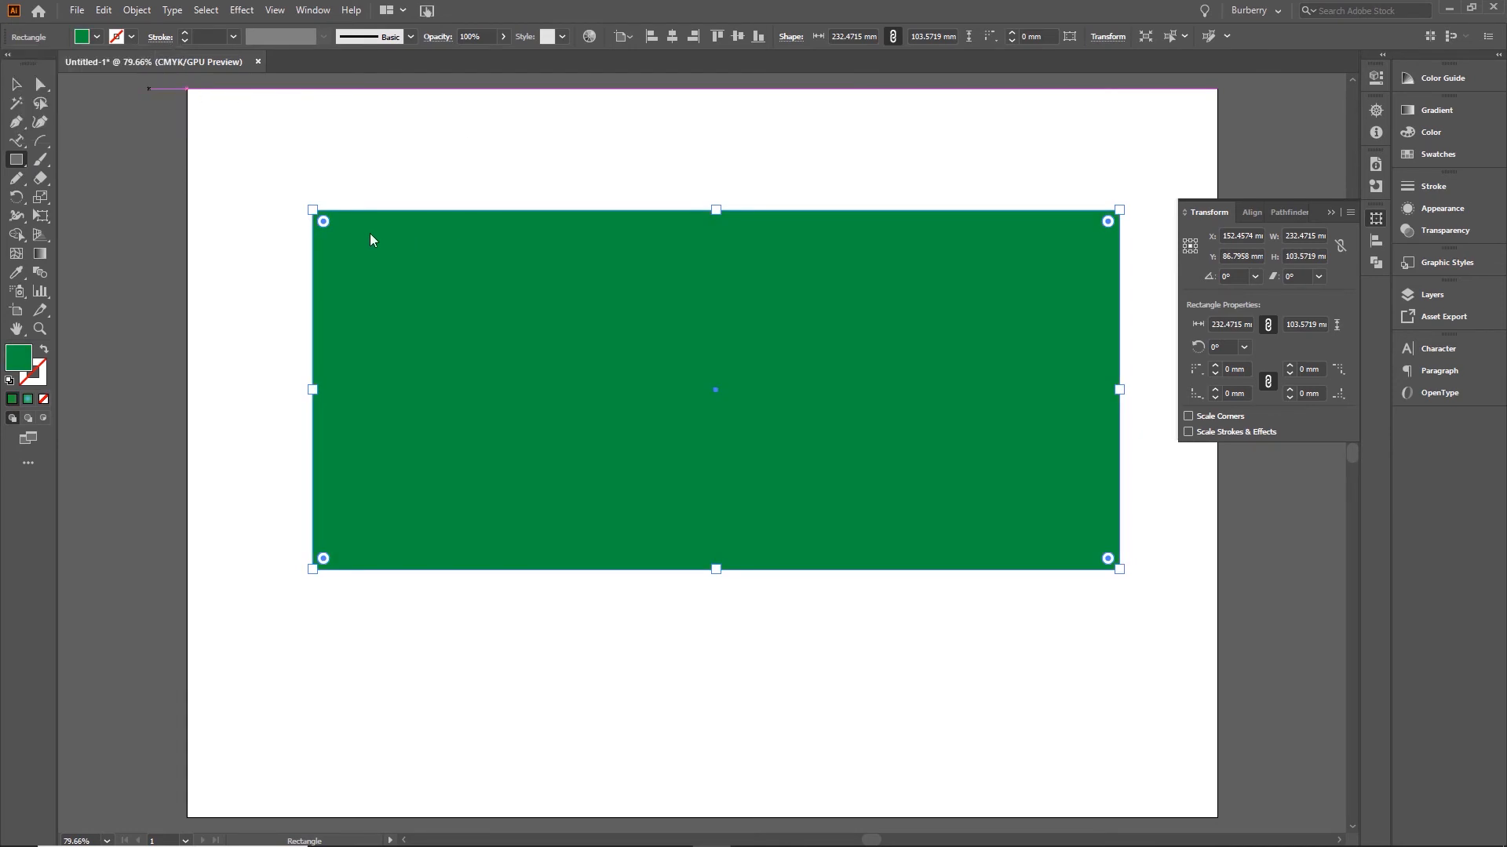
# Send the green rectangle to the back, behind the traced logo
pyautogui.rightClick(401, 229)
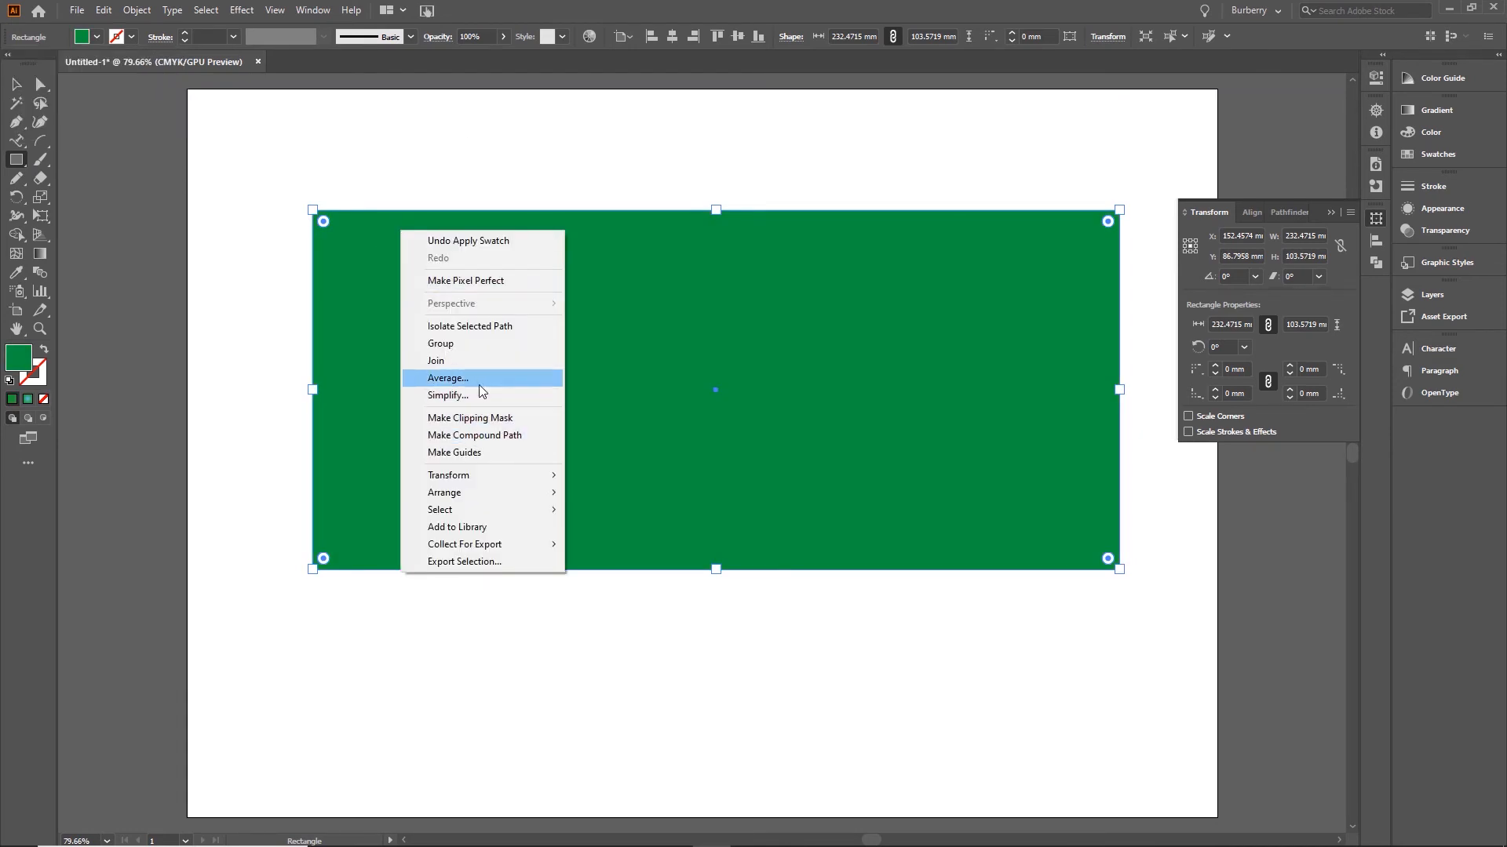
pyautogui.moveTo(496, 492)
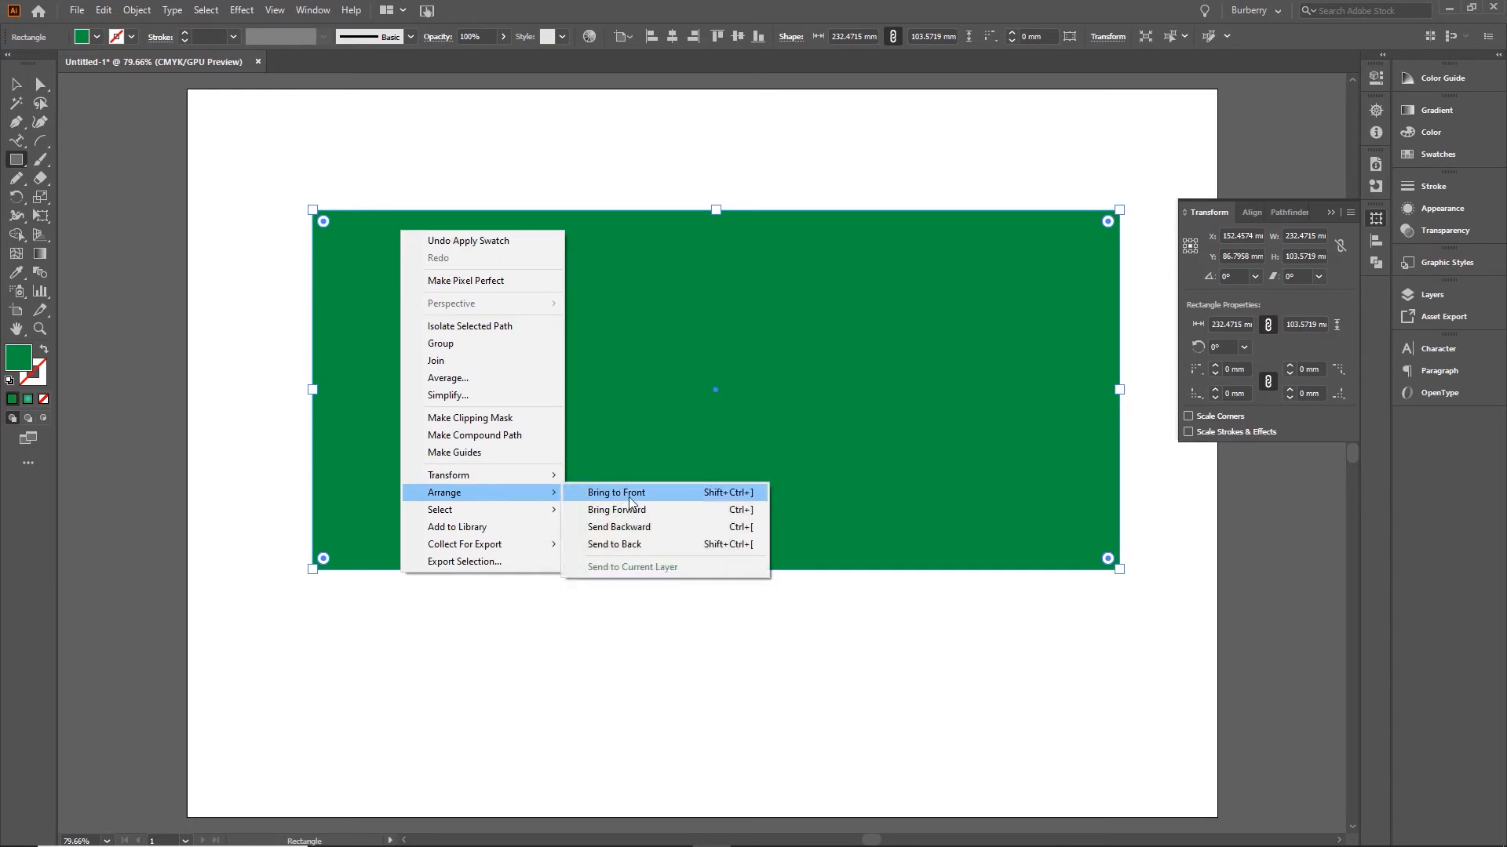
pyautogui.click(628, 544)
# Delete the white shapes inside the letters g, a, d and e, and remove the green backing rectangle
pyautogui.press('v')
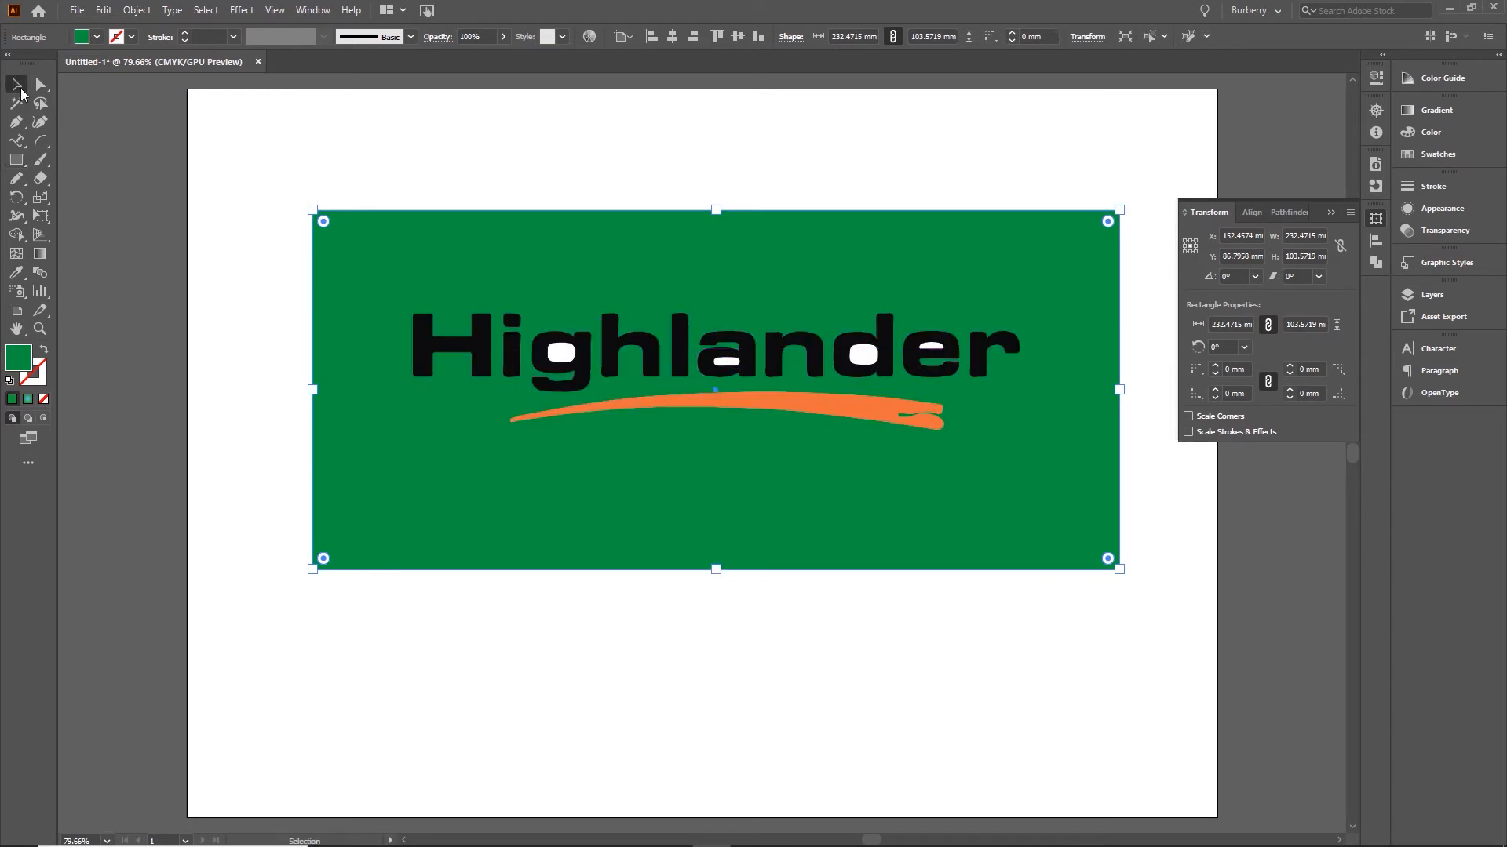
pyautogui.click(557, 355)
pyautogui.press('Delete')
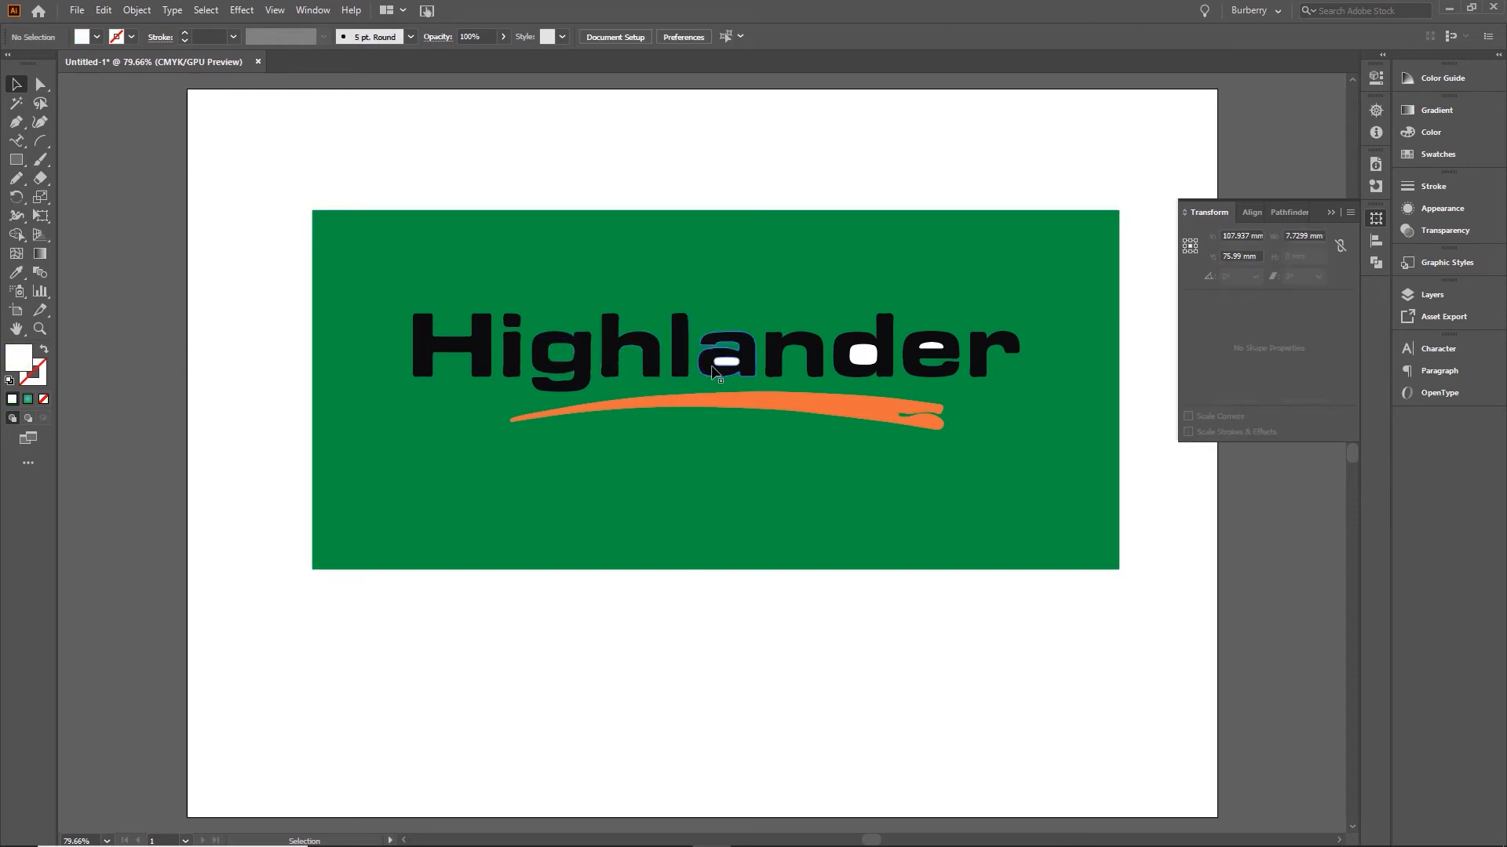
pyautogui.click(725, 362)
pyautogui.press('Delete')
pyautogui.click(863, 354)
pyautogui.press('Delete')
pyautogui.click(930, 350)
pyautogui.press('Delete')
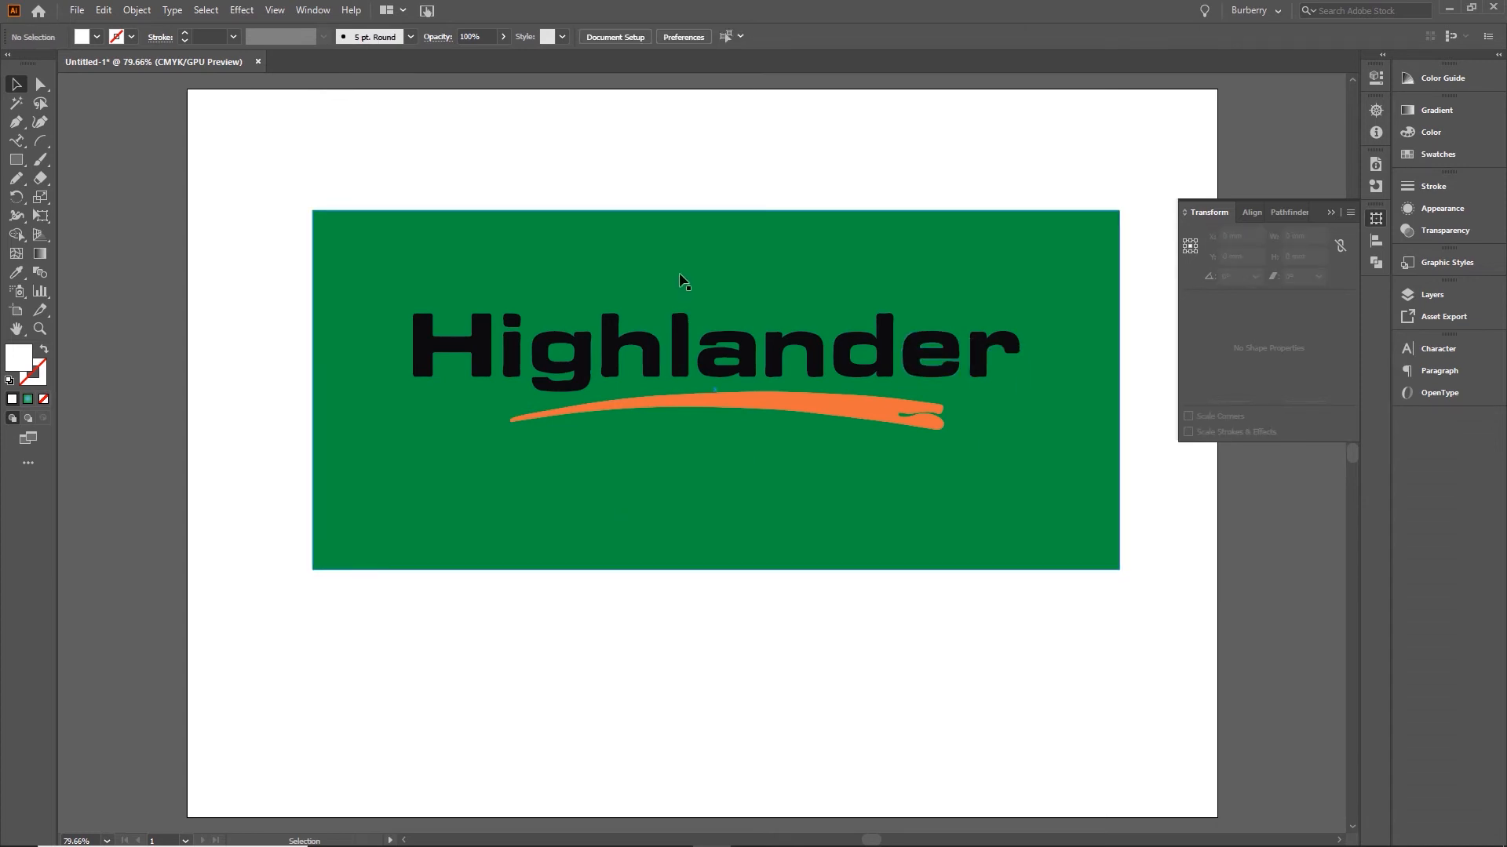
pyautogui.click(654, 276)
pyautogui.press('Delete')
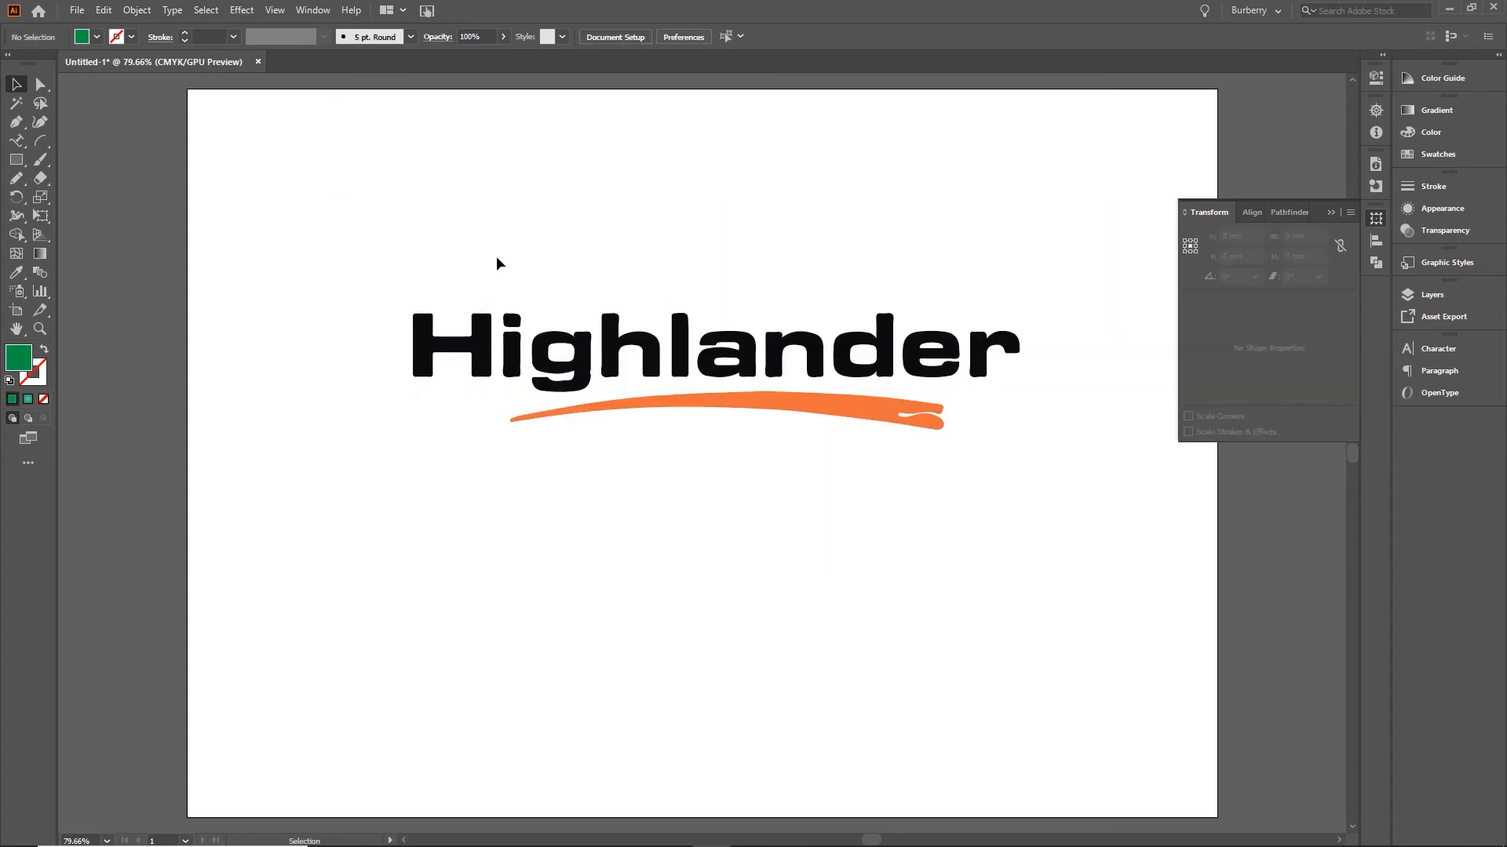
# Examine the traced vector edges of the letters "a", "g" and "h" up close
pyautogui.click(40, 329)
pyautogui.moveTo(683, 315); pyautogui.dragTo(746, 369)
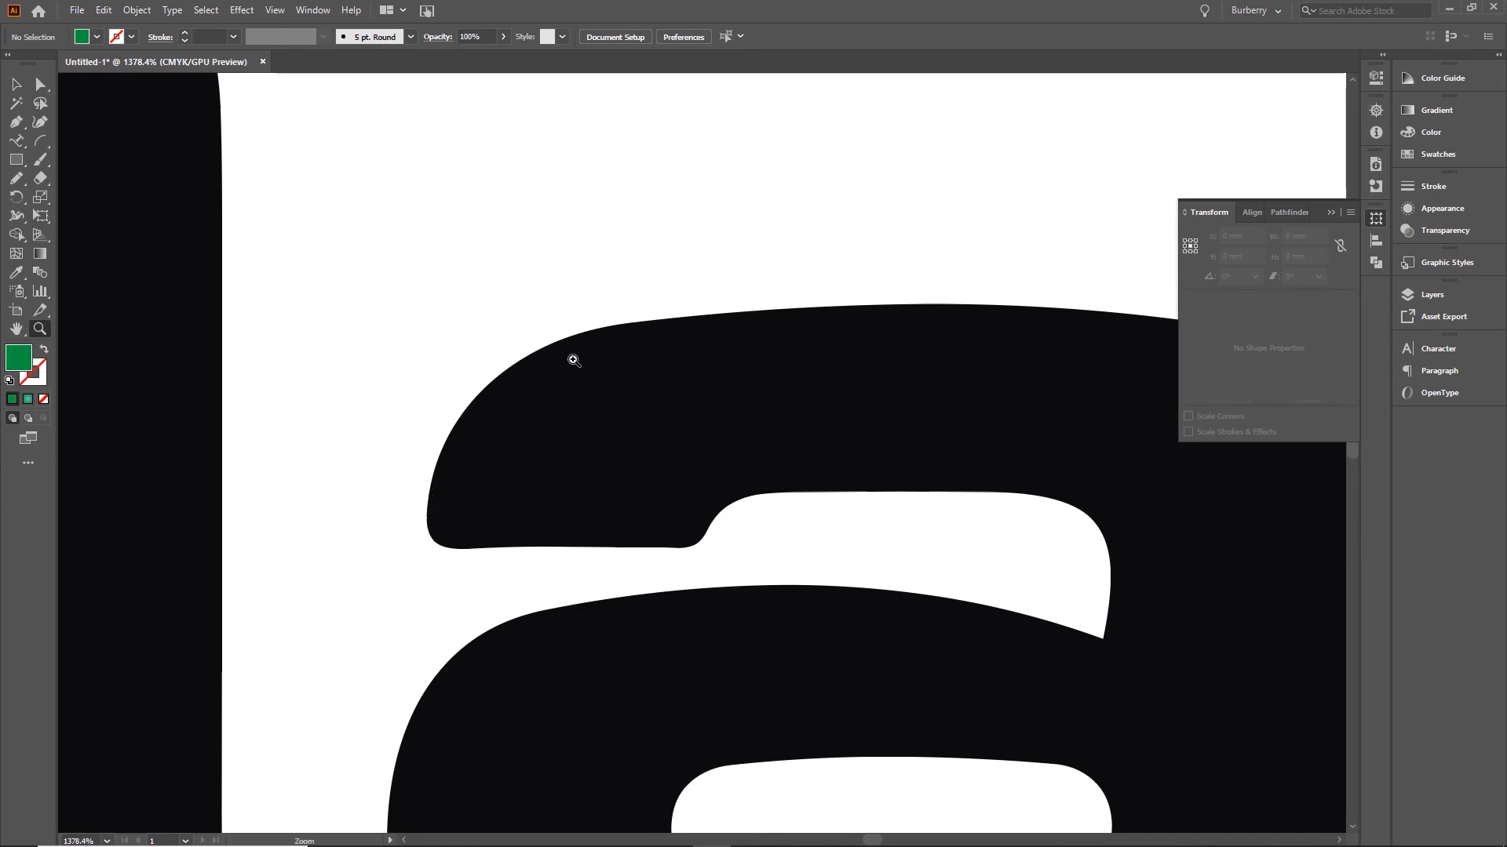
pyautogui.doubleClick(15, 329)
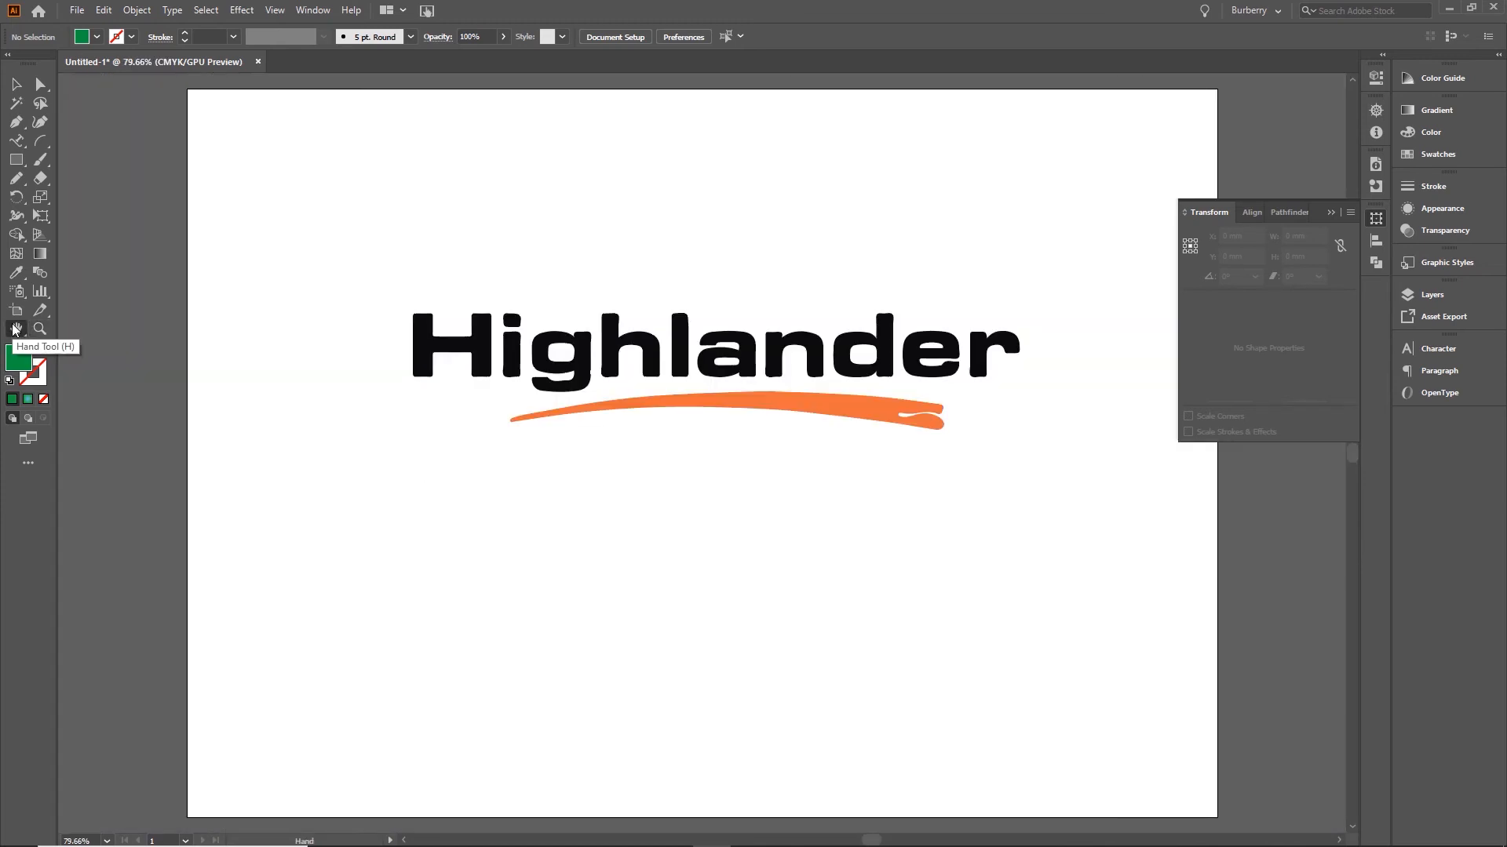
pyautogui.press('z')
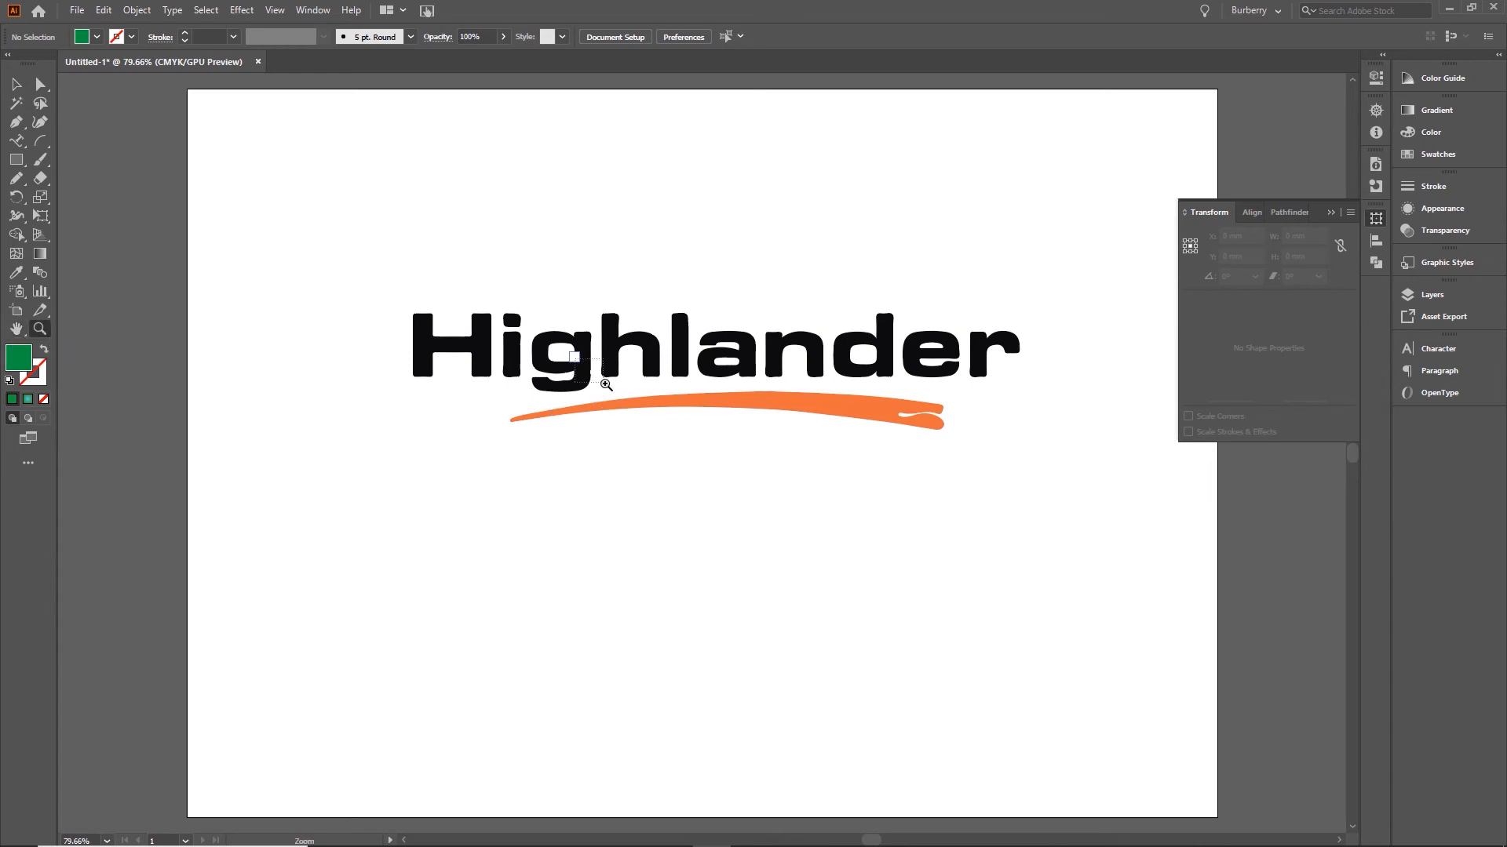
pyautogui.moveTo(583, 361); pyautogui.dragTo(609, 392)
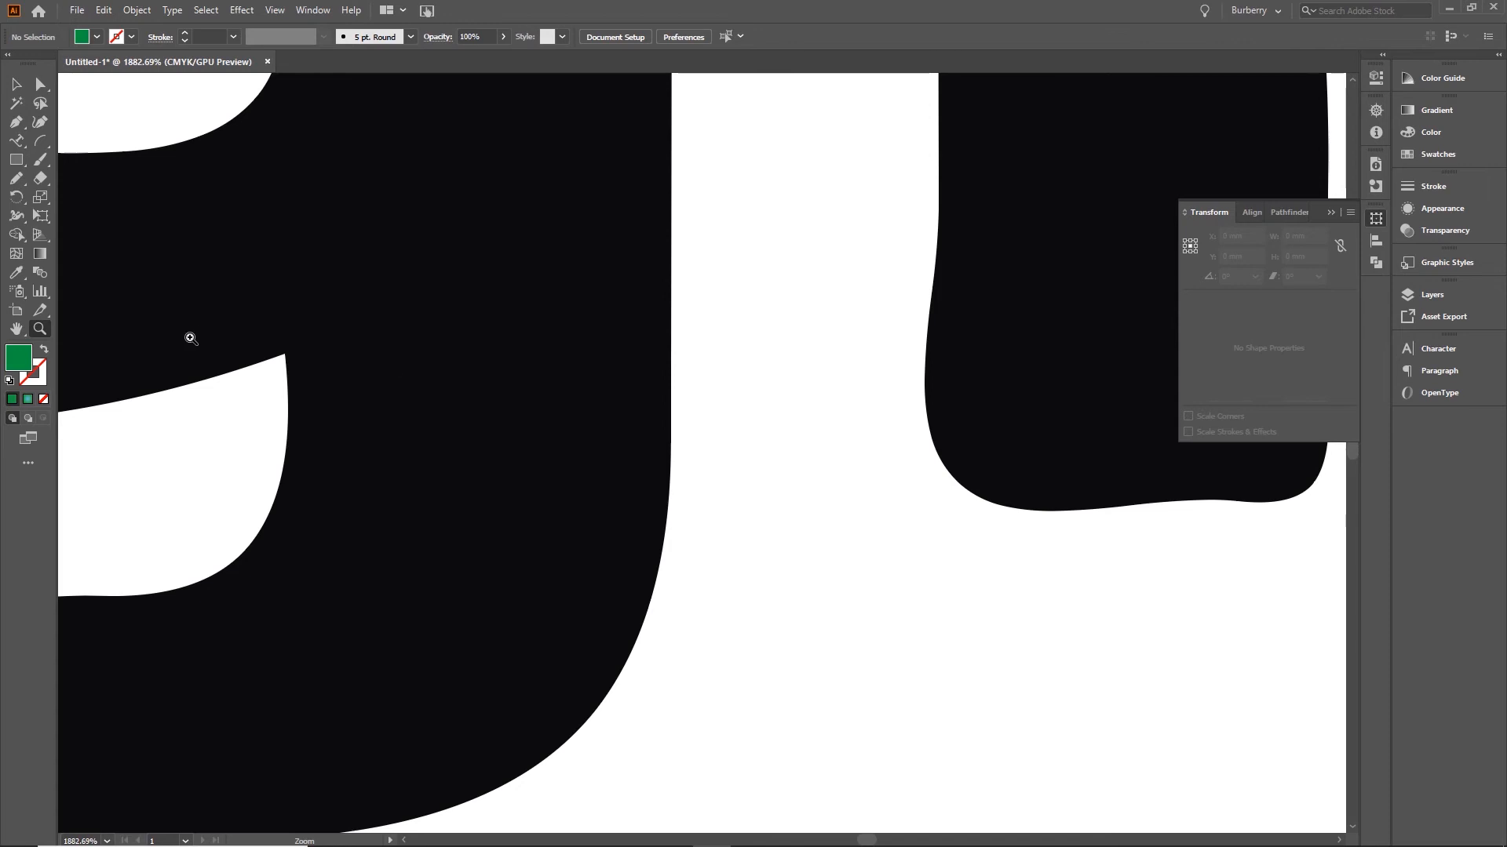
pyautogui.hotkey('ctrl', '0')
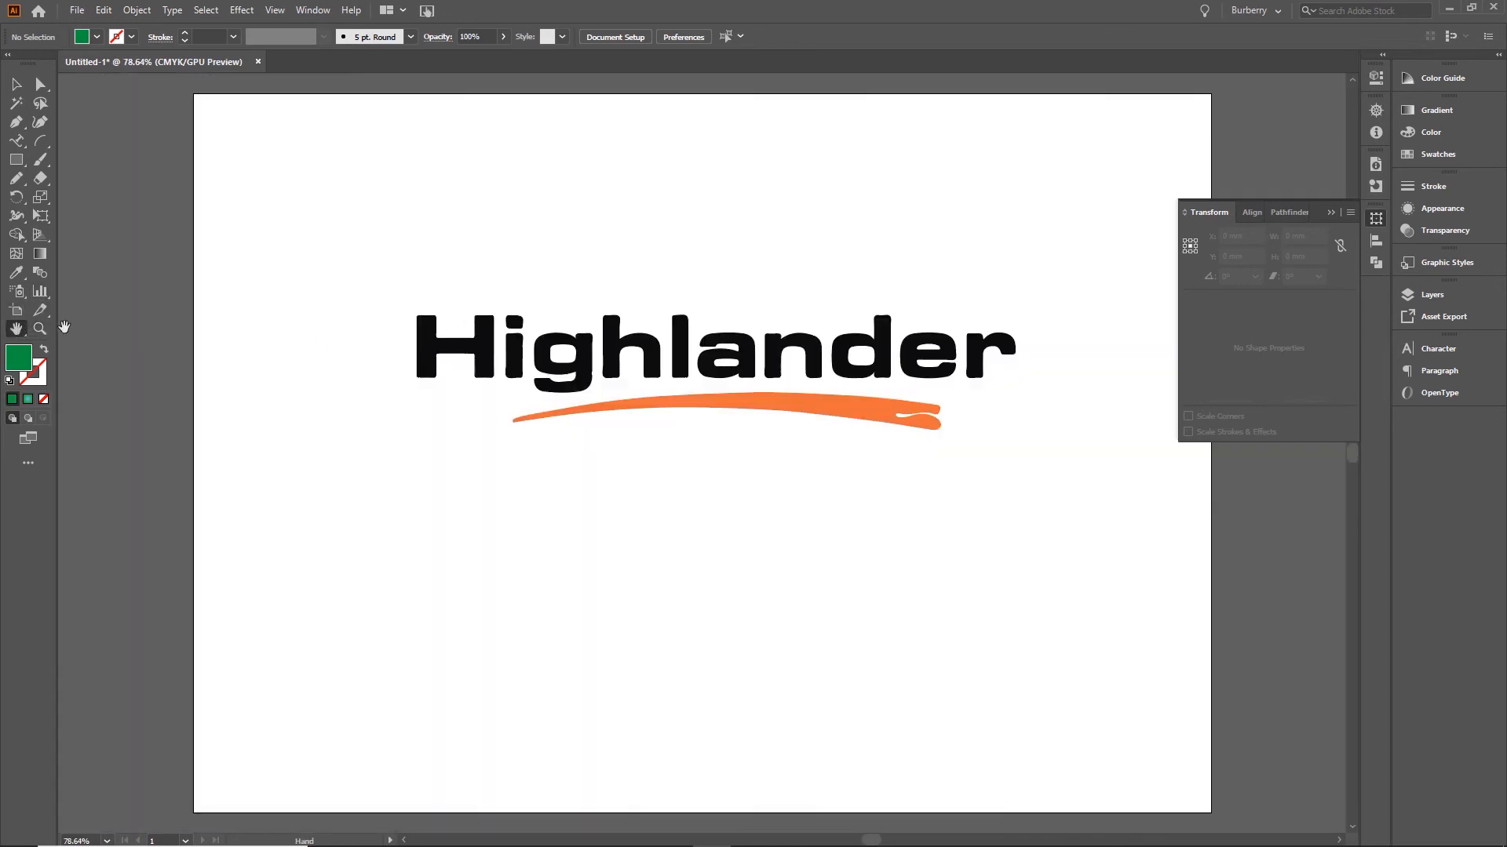
# Inspect the dot of the "i" up close with its anchor points selected, and return to the whole artboard
pyautogui.moveTo(488, 299); pyautogui.dragTo(549, 350)
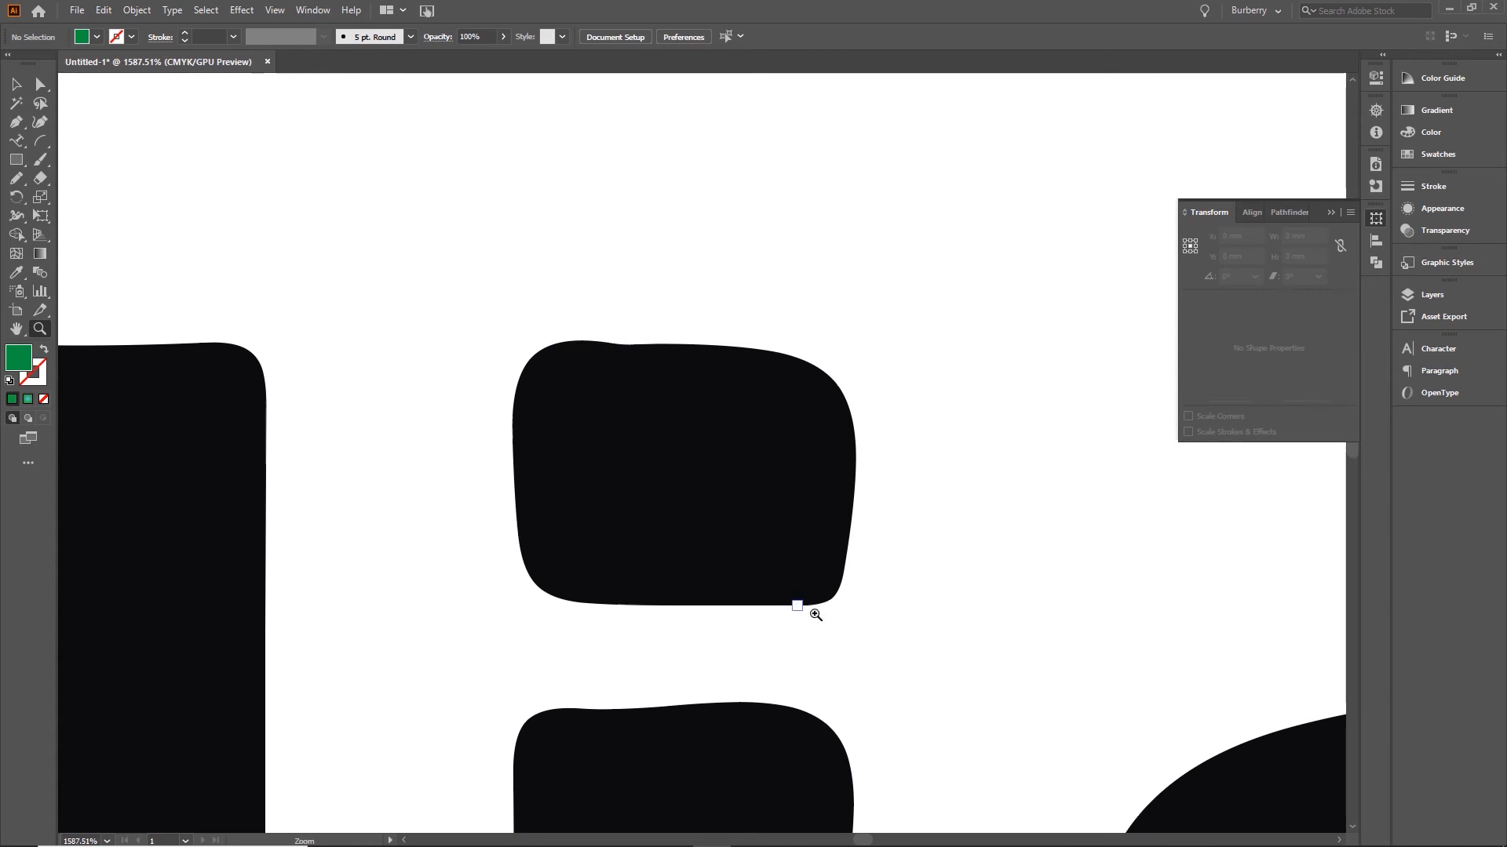
pyautogui.click(40, 84)
pyautogui.moveTo(416, 269); pyautogui.dragTo(915, 628)
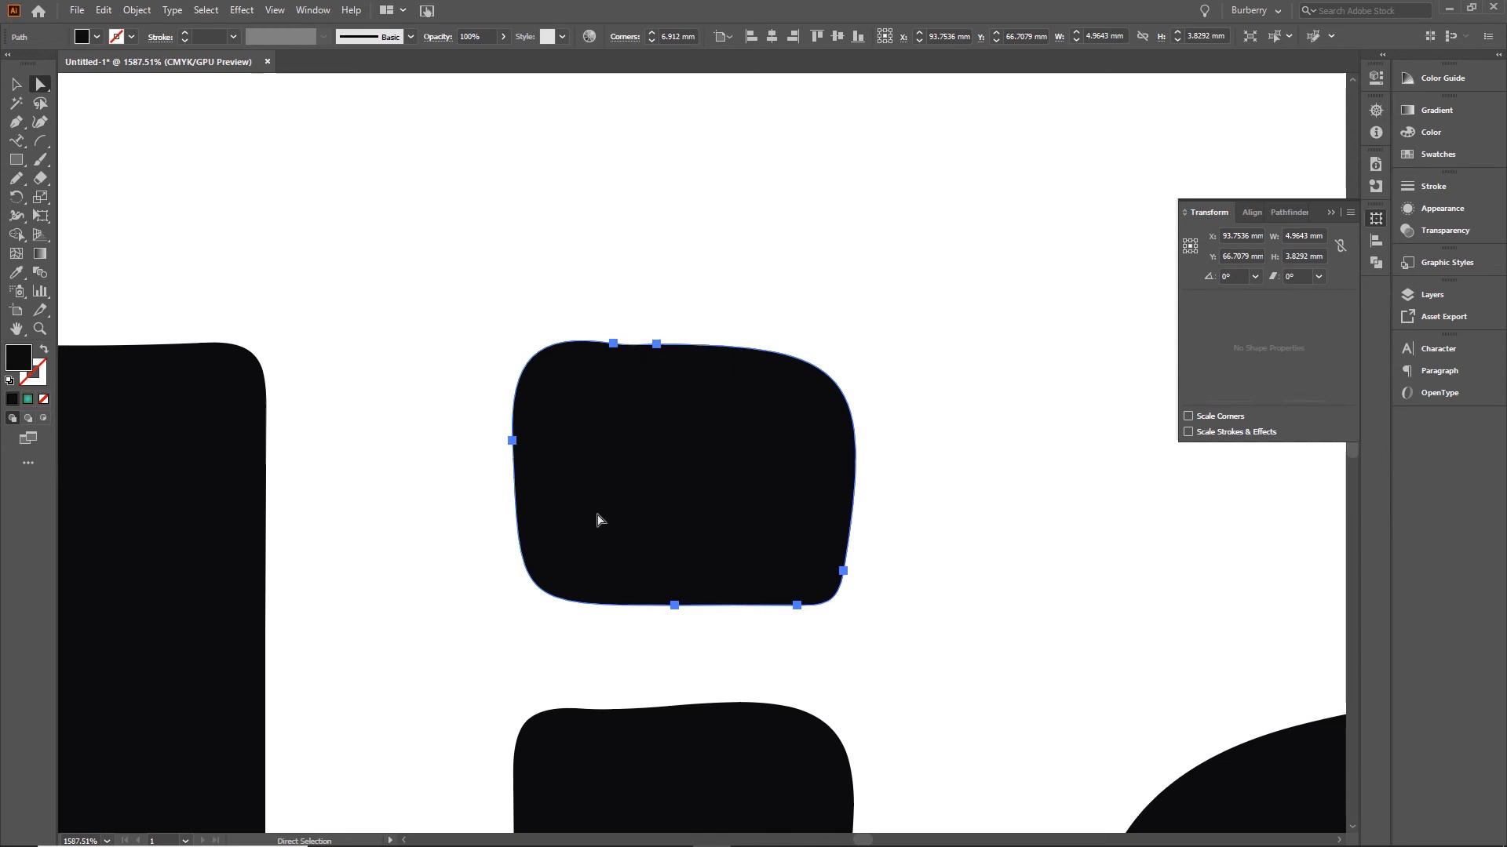
pyautogui.doubleClick(16, 330)
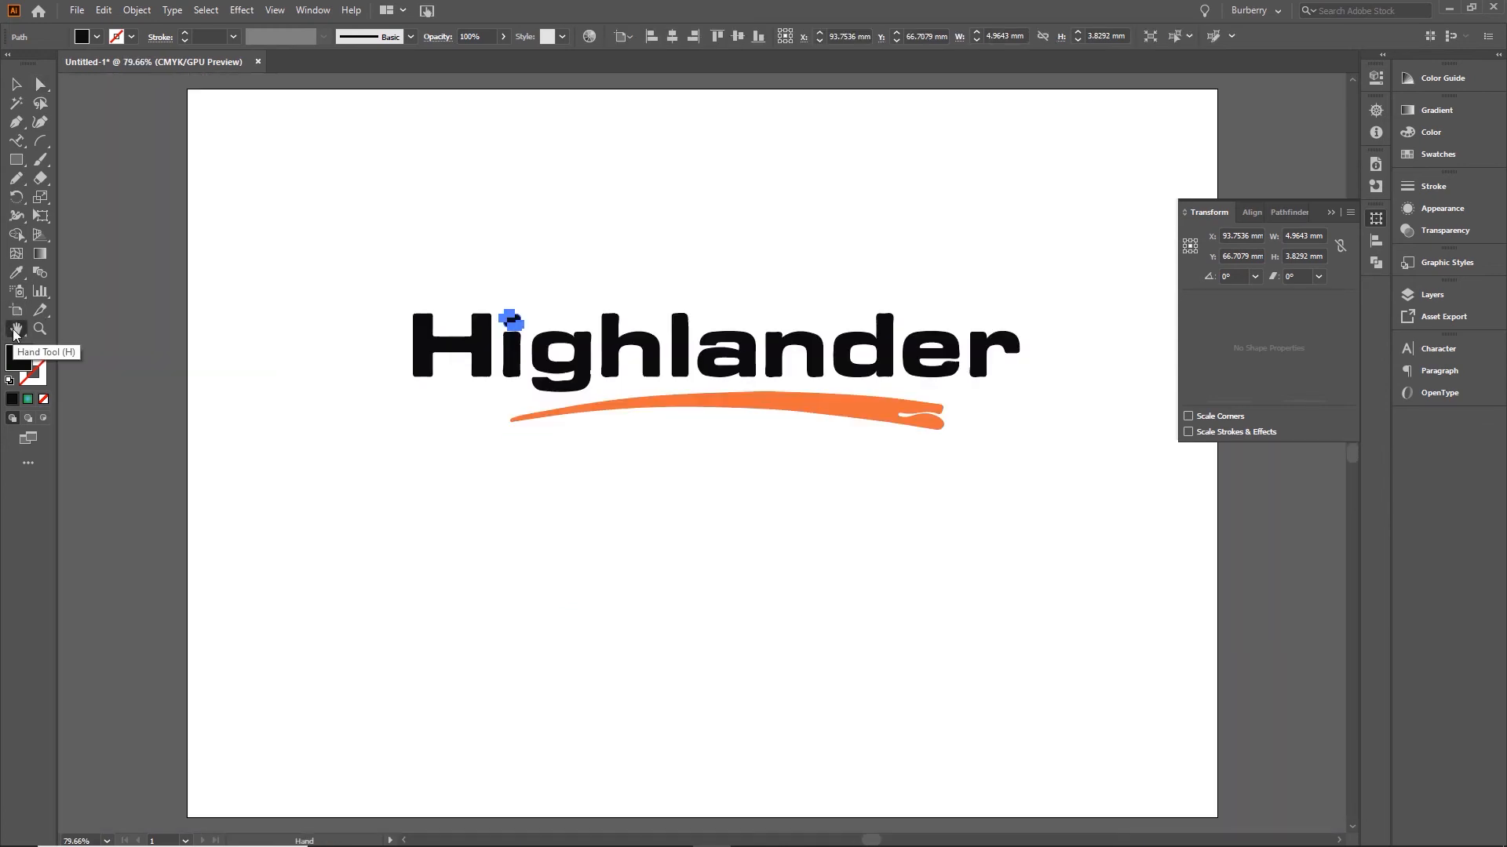
pyautogui.press('v')
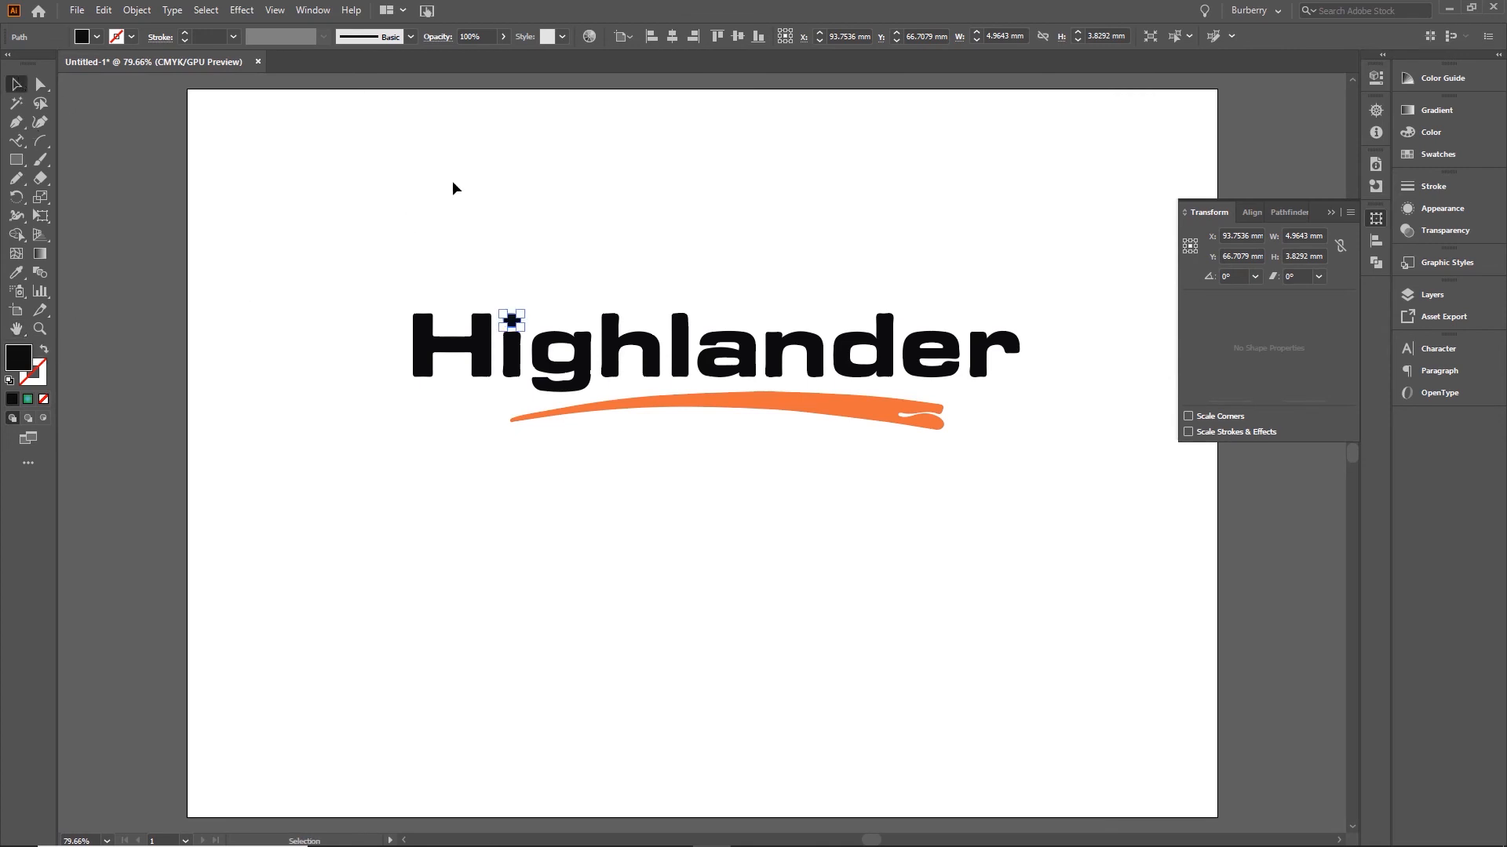
pyautogui.press('Delete')
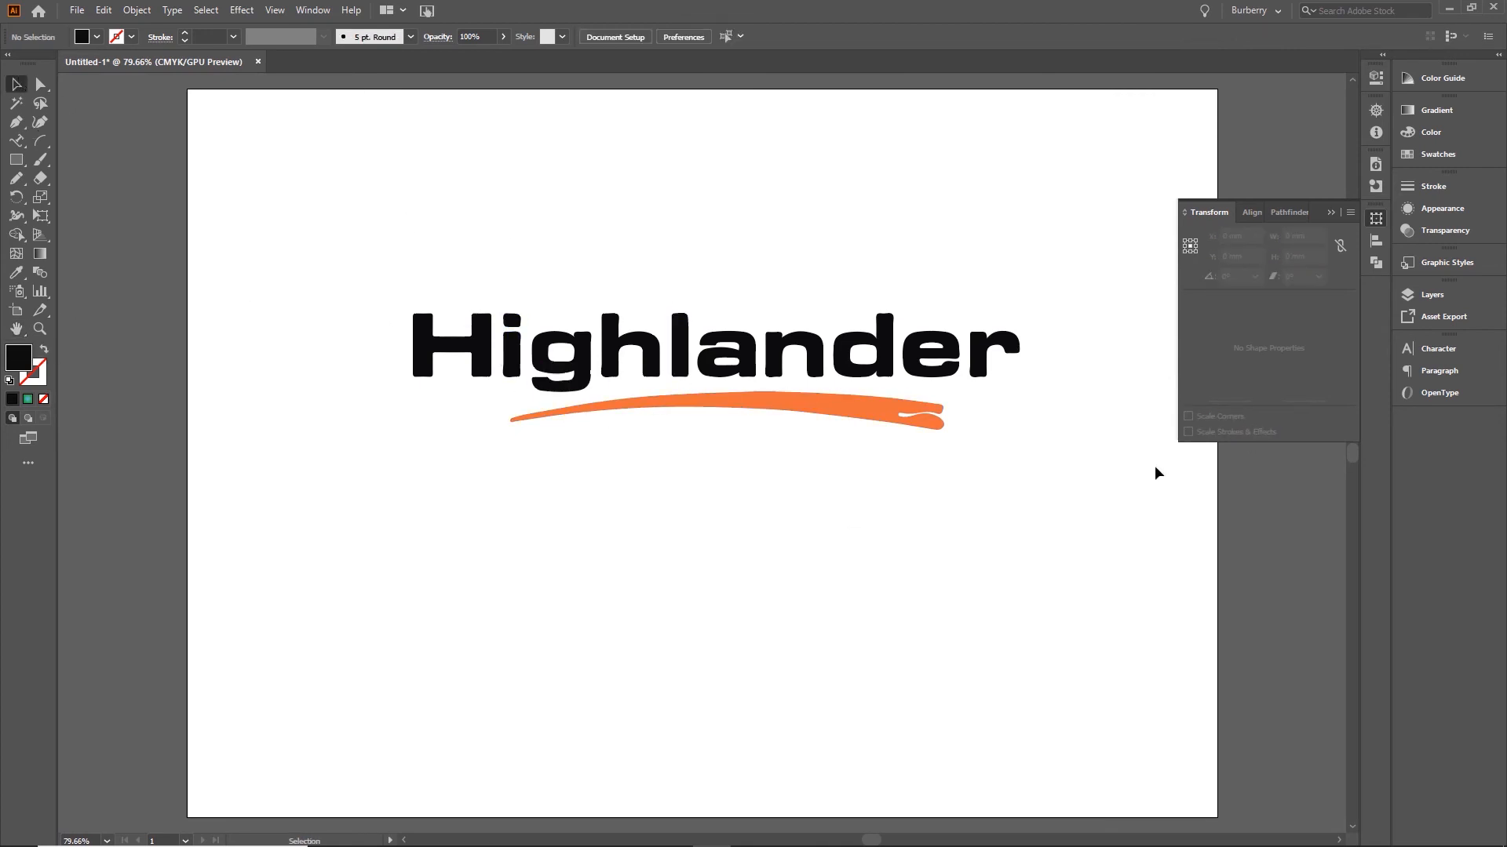